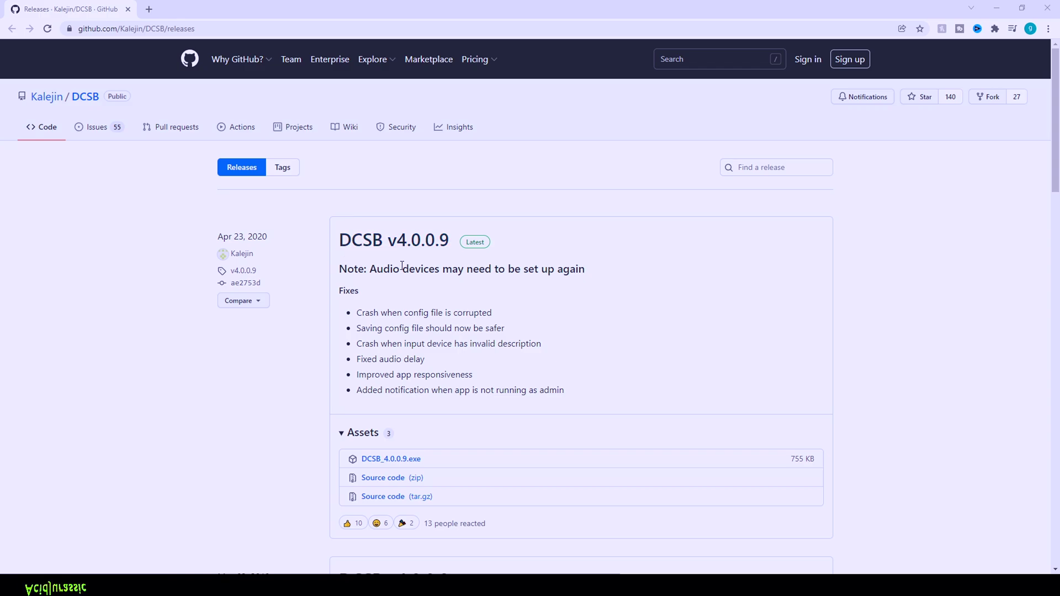
Step: Scroll down to the Assets list of the DCSB v4.0.0.9 release
scroll(440, 359, down, 2)
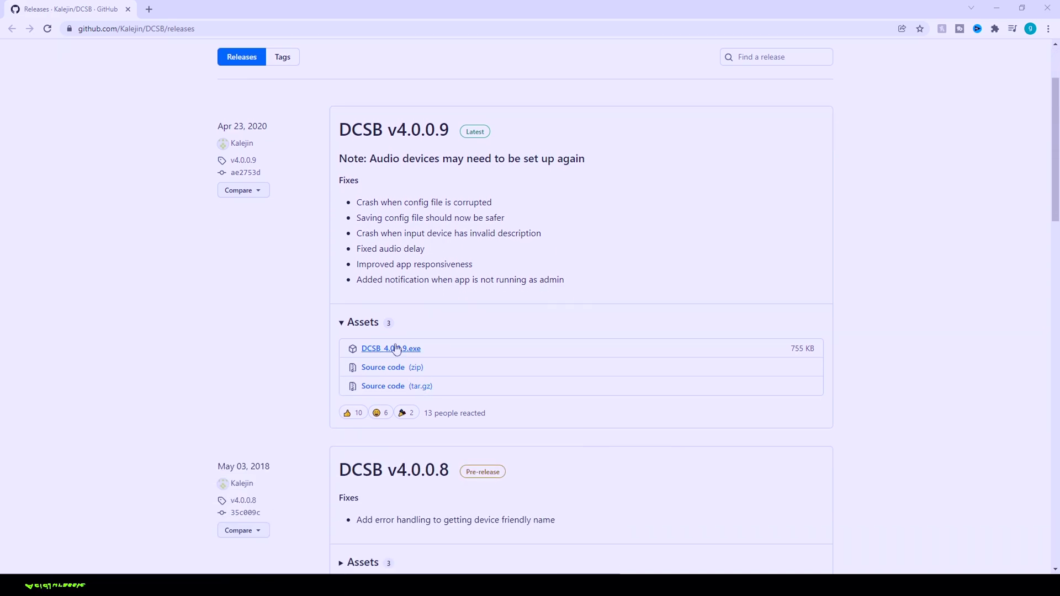
Step: Download DCSB_4.0.0.9.exe and install Deathcounter and Soundboard 4.0.0.9 into the default folder
click(388, 347)
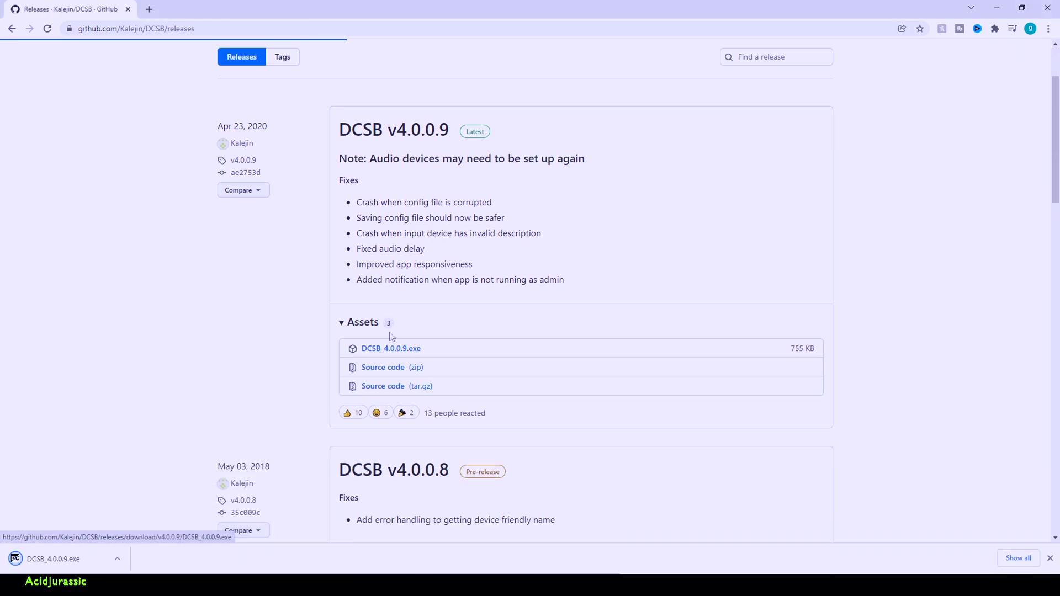
click(53, 559)
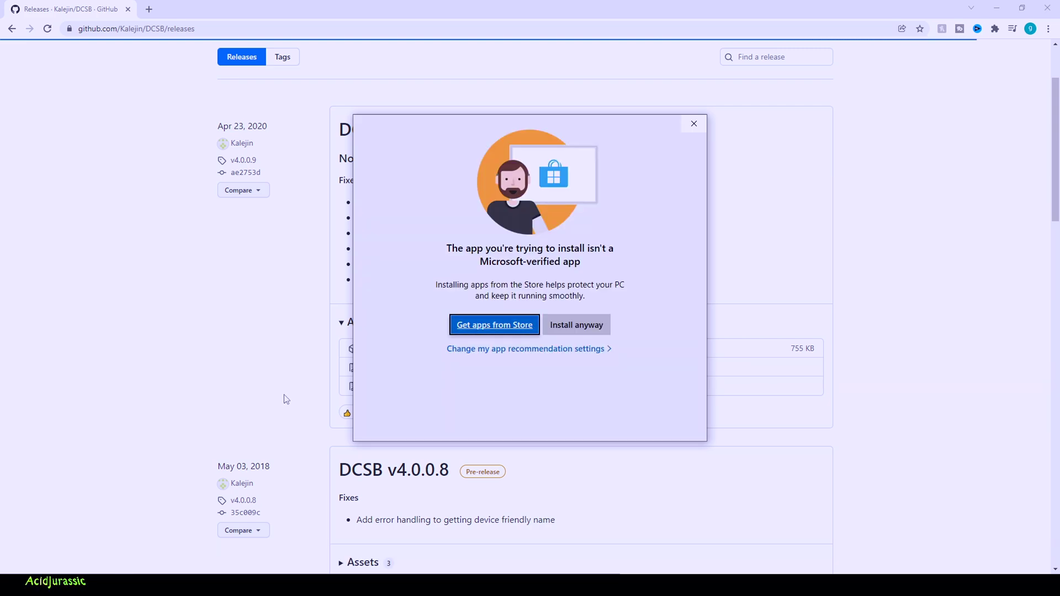
click(578, 325)
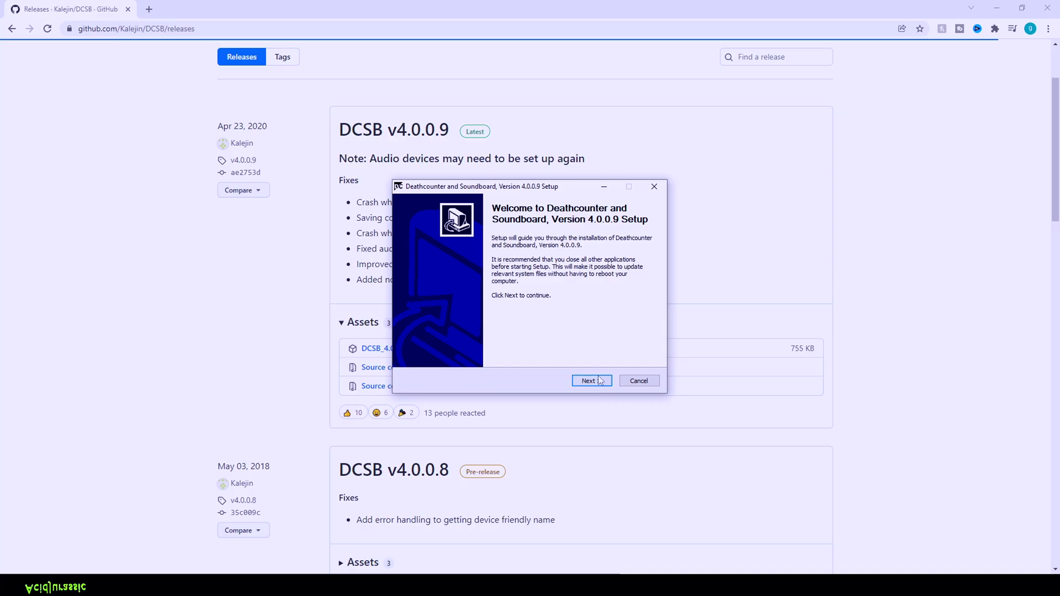
click(592, 381)
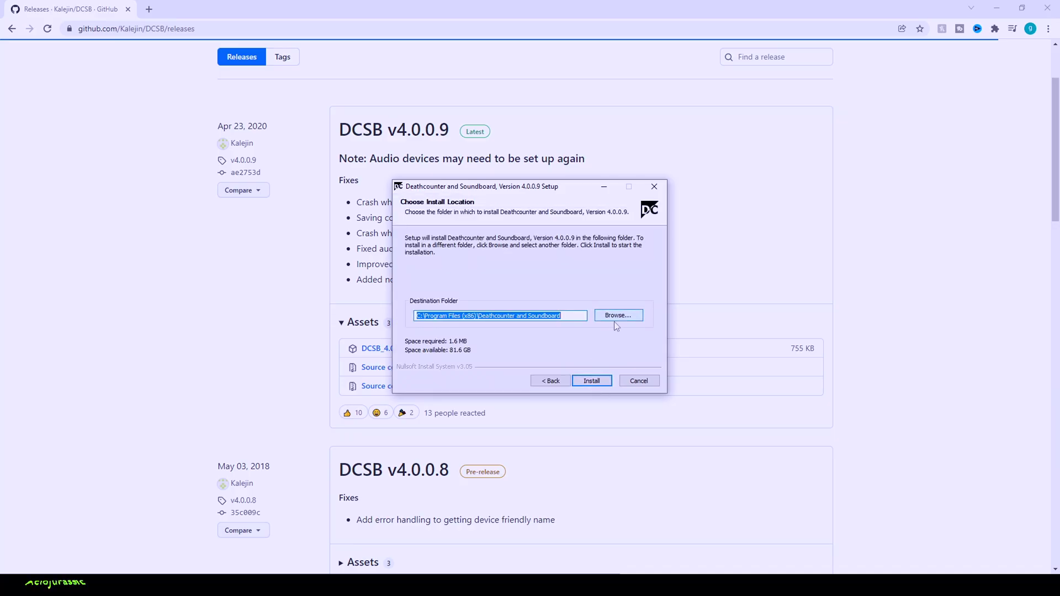
key(Return)
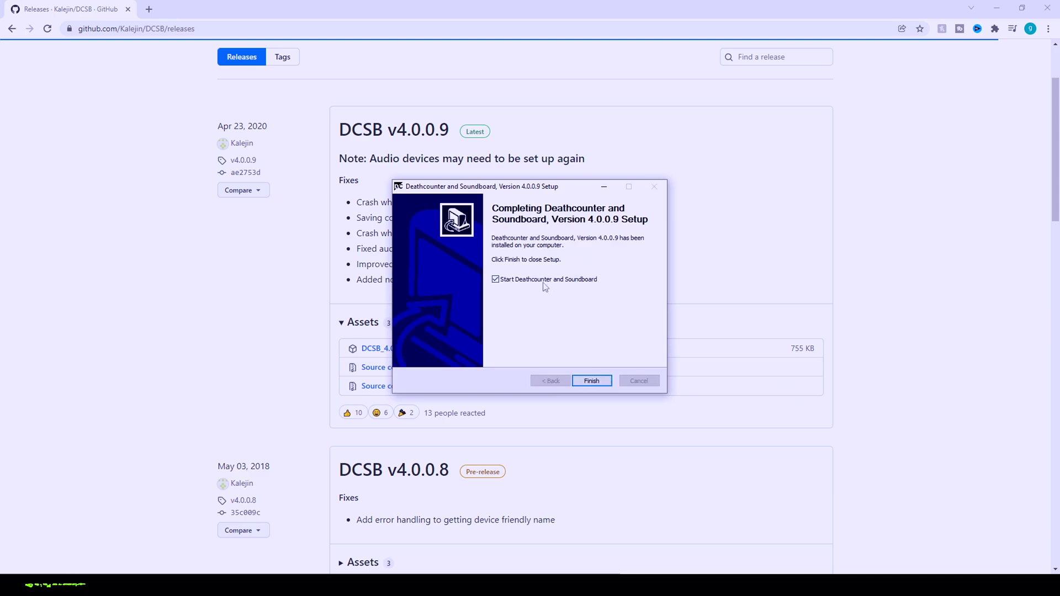
click(592, 381)
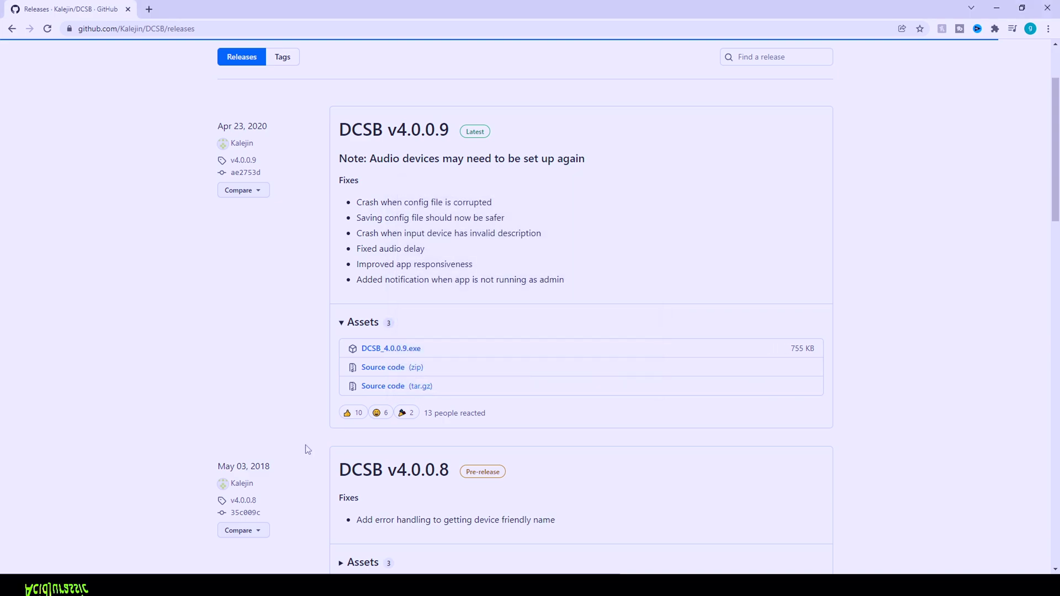
Step: Launch DCSB from Start, add a blank counter at 0, and minimize the window
key(super)
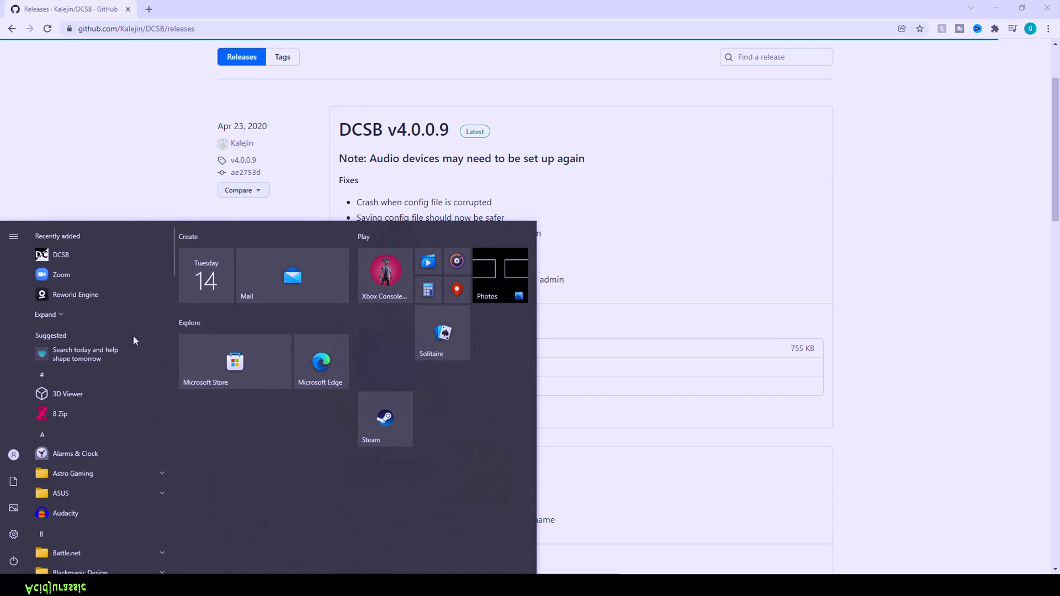
click(88, 255)
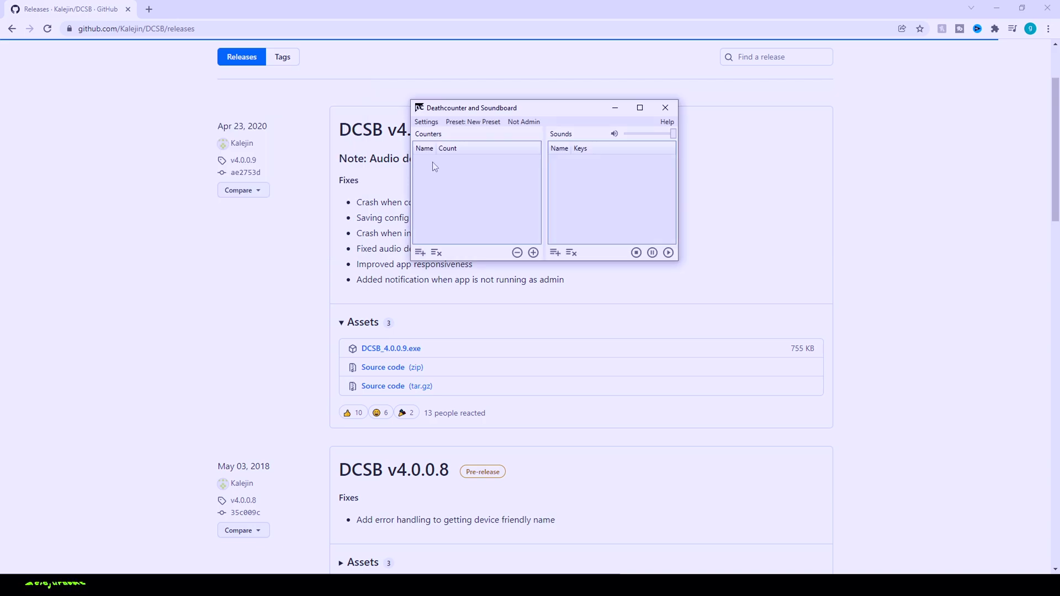
click(421, 253)
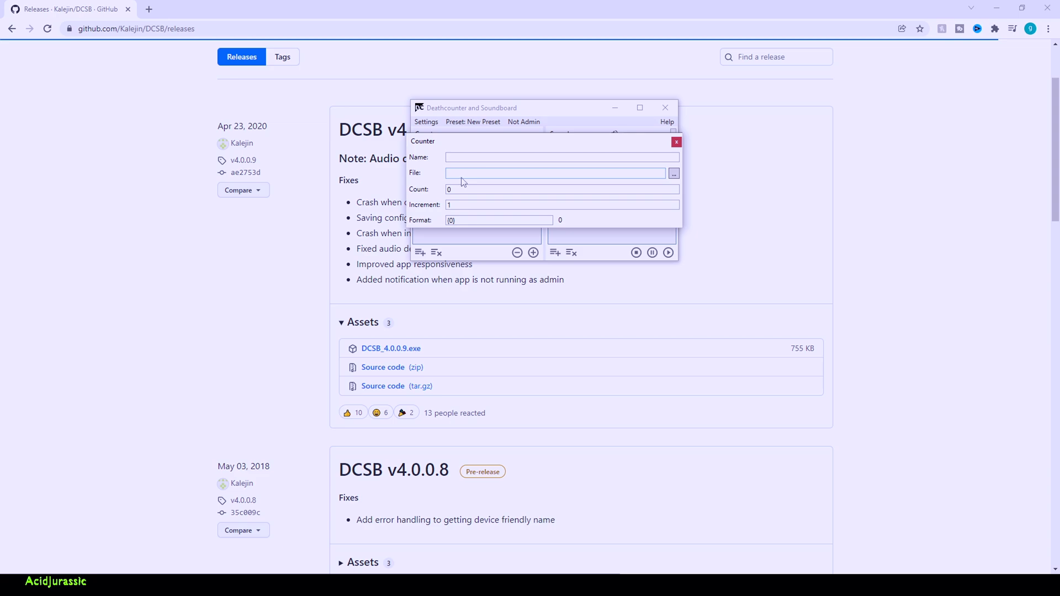
click(676, 142)
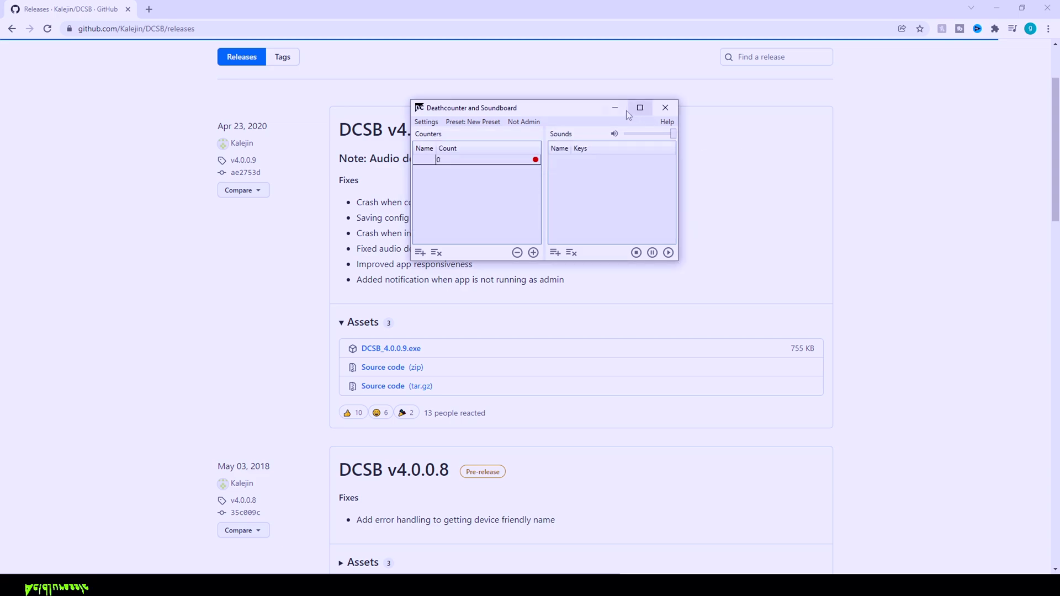
click(621, 114)
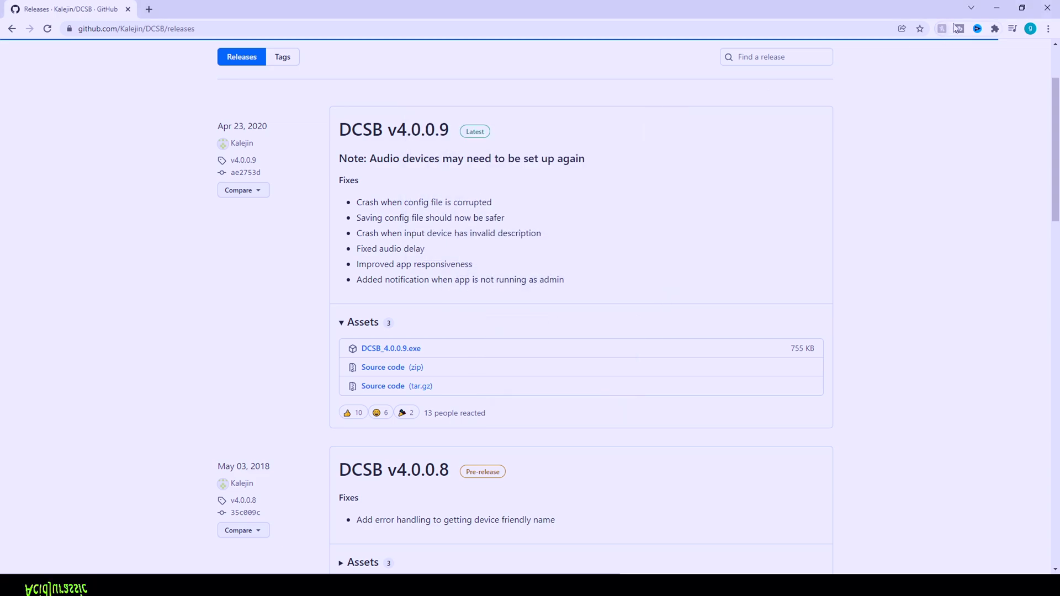
Step: Minimize the browser and create a new text file named Deathcounter on the desktop
click(997, 8)
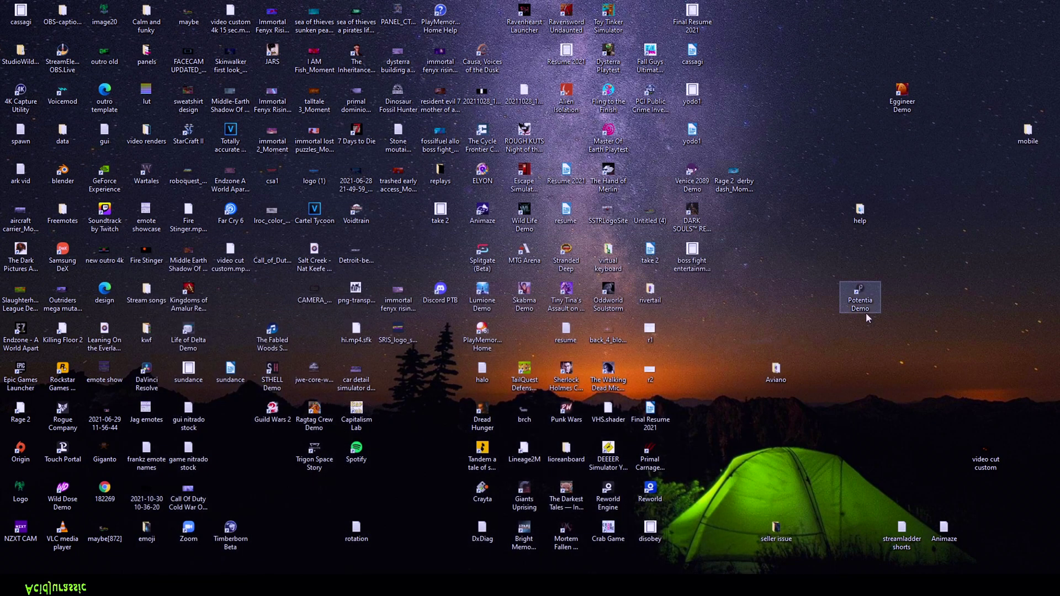
right_click(938, 313)
mouse_move(878, 404)
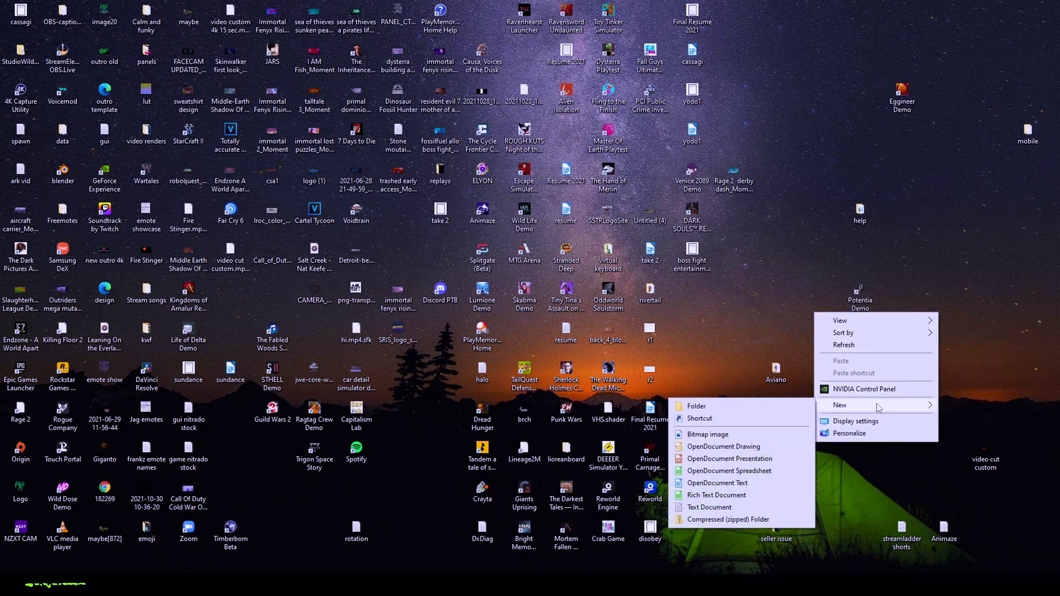
click(718, 508)
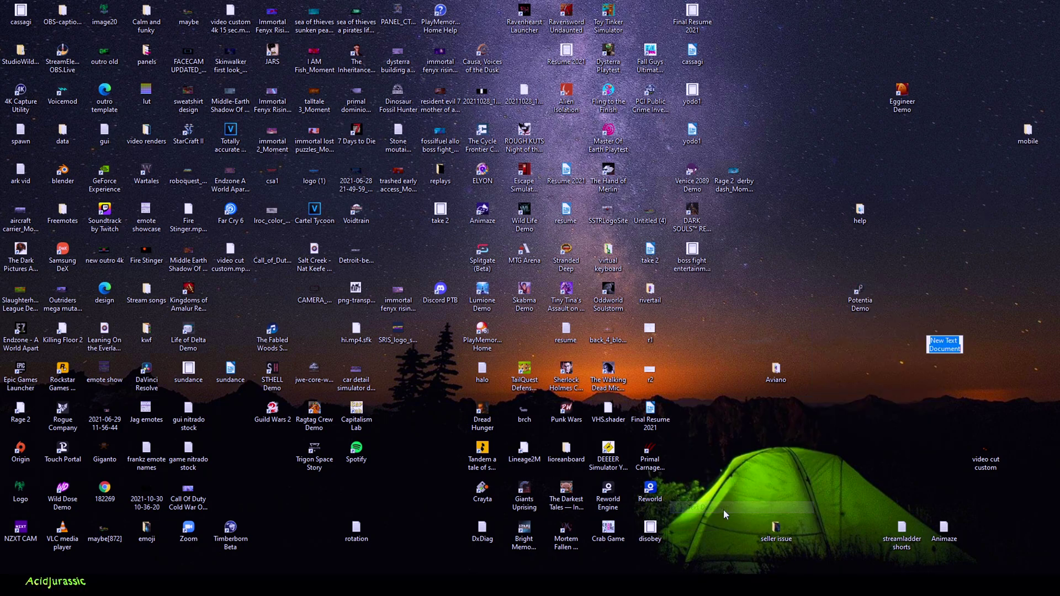
text(Dea)
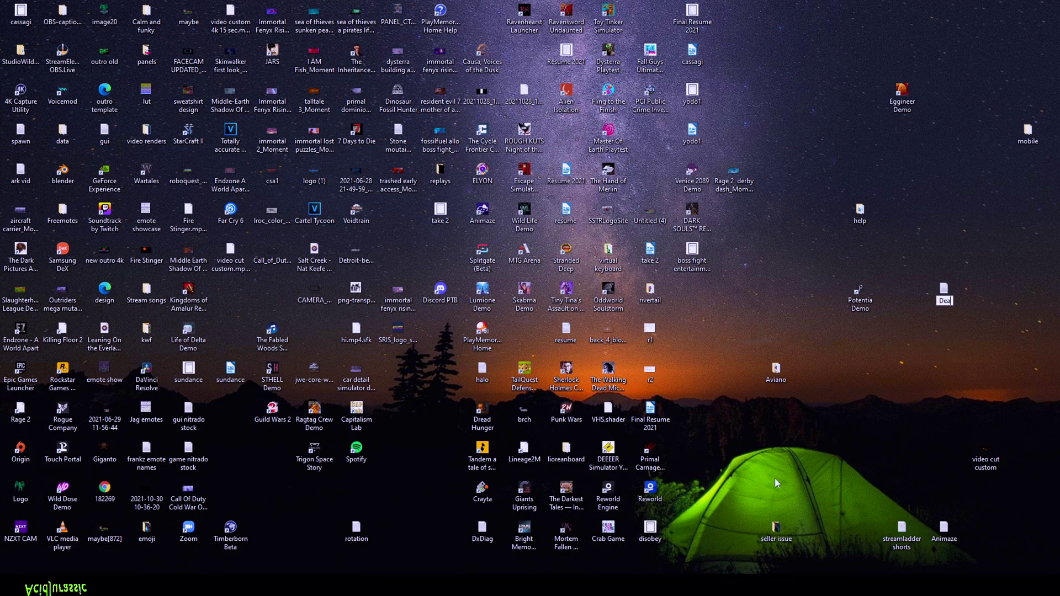
text(thcounter)
key(Return)
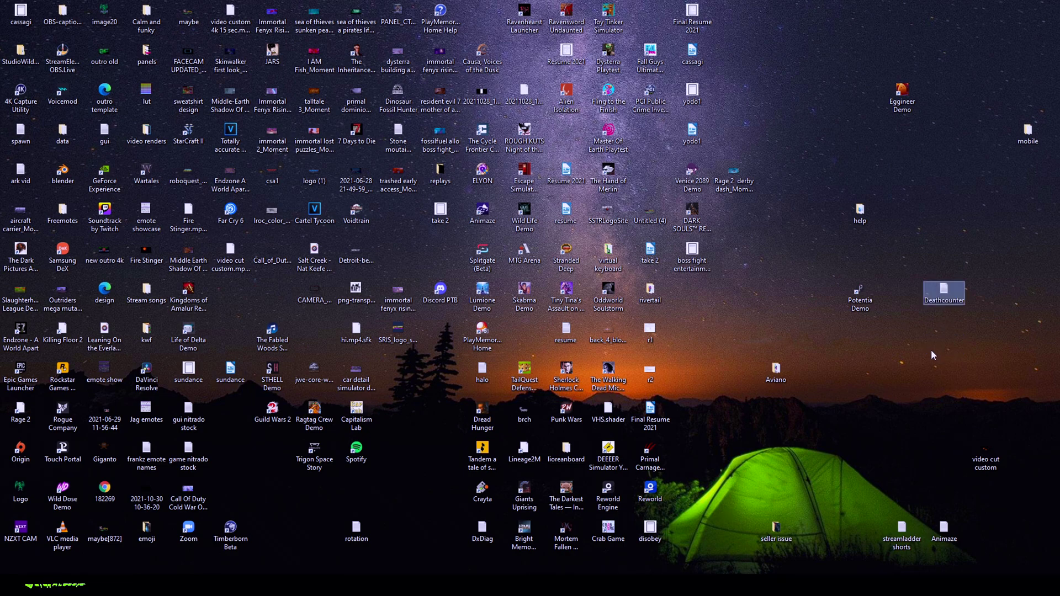
key(ctrl+space)
key(ctrl+space)
key(ctrl+space)
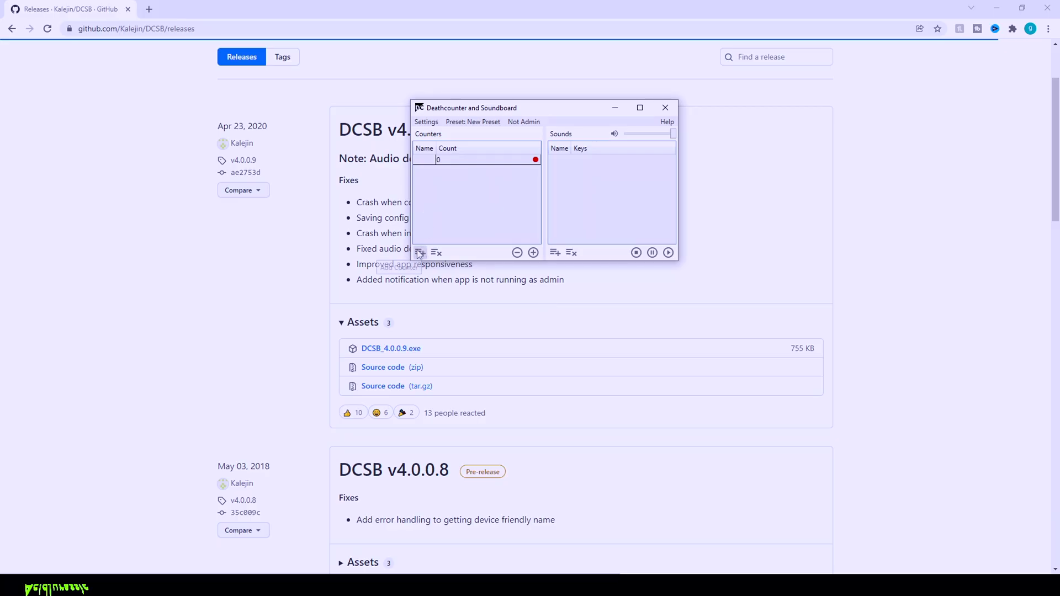
Step: Add a counter named Deather Counter that writes to Desktop\Deathcounter.txt, starting at 0
click(419, 254)
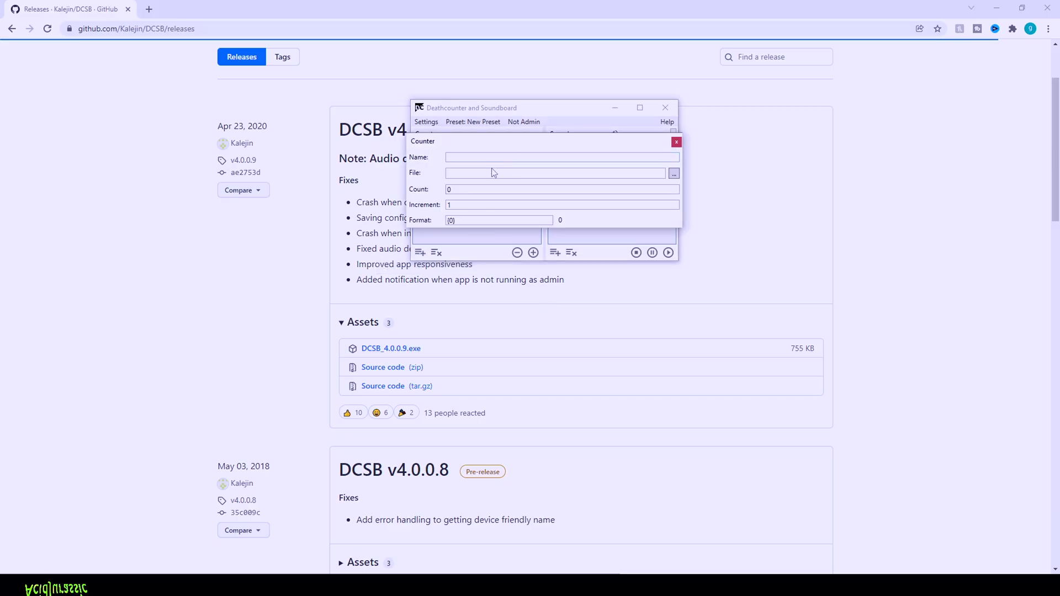
click(674, 173)
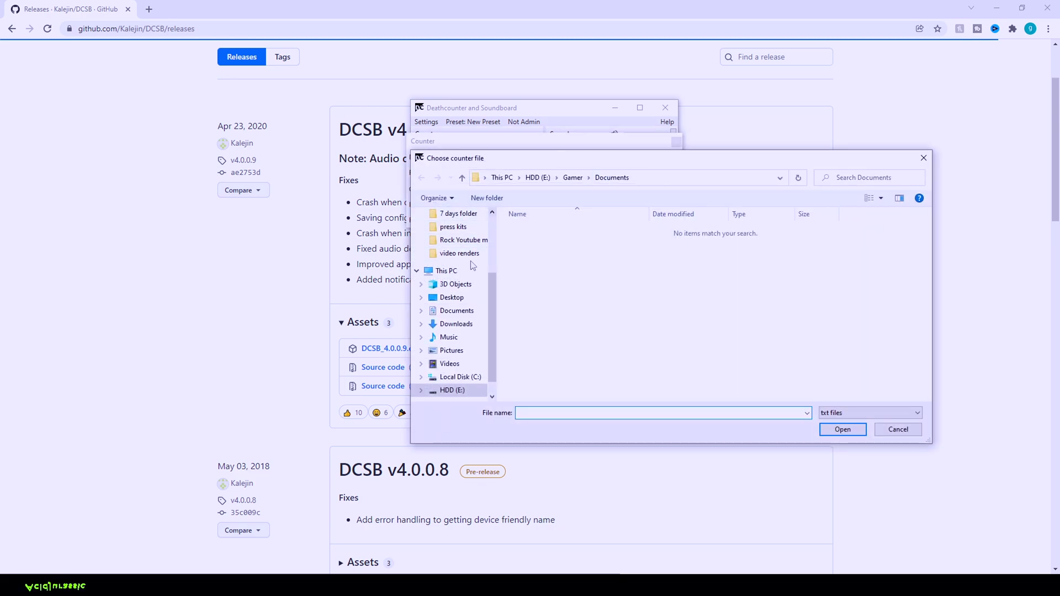
scroll(458, 298, up, 1)
click(452, 324)
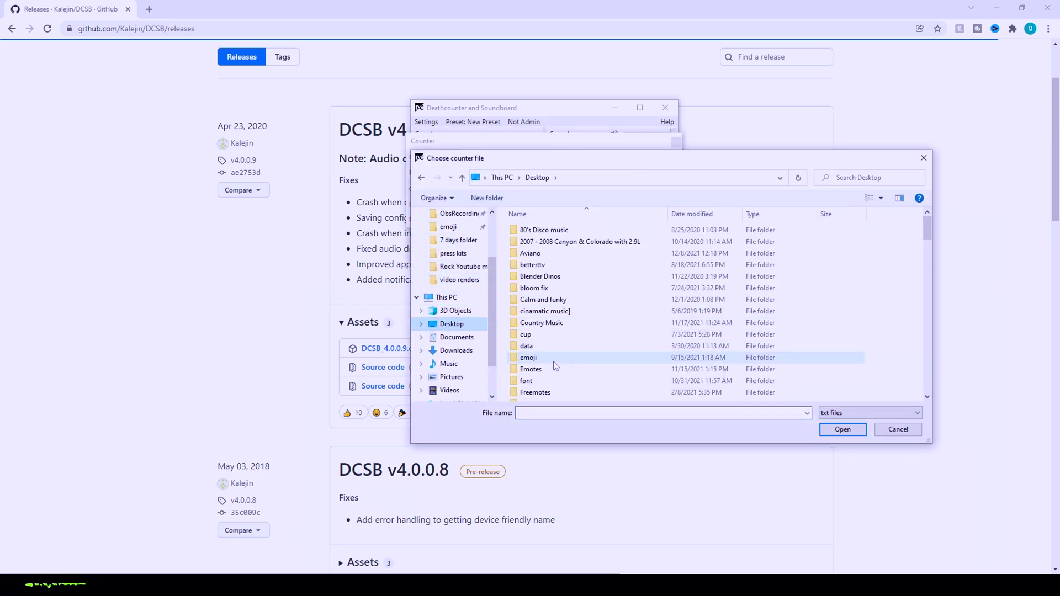
click(545, 413)
text(dea)
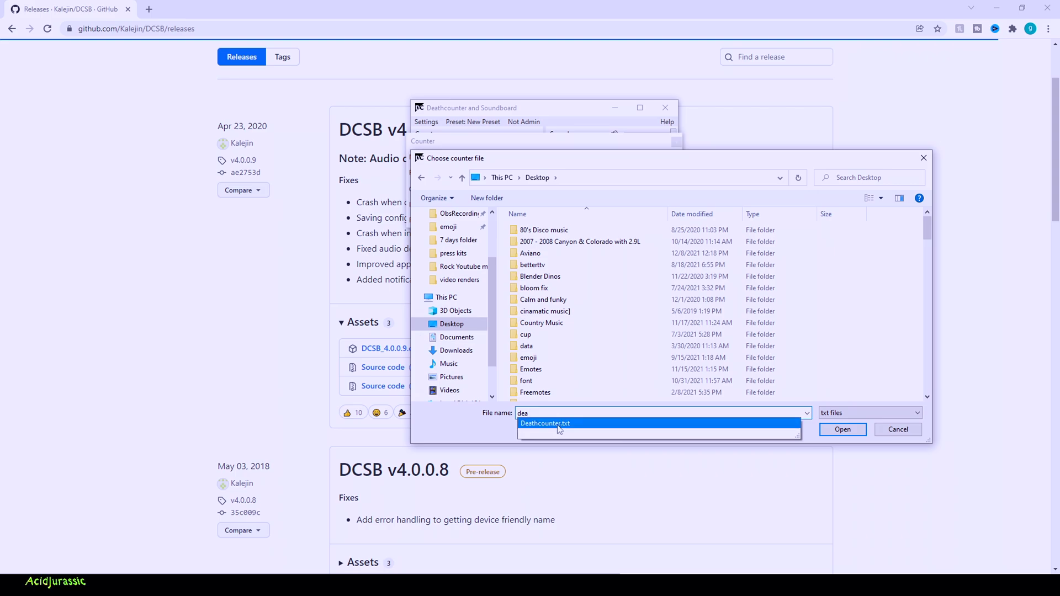
click(747, 423)
key(Return)
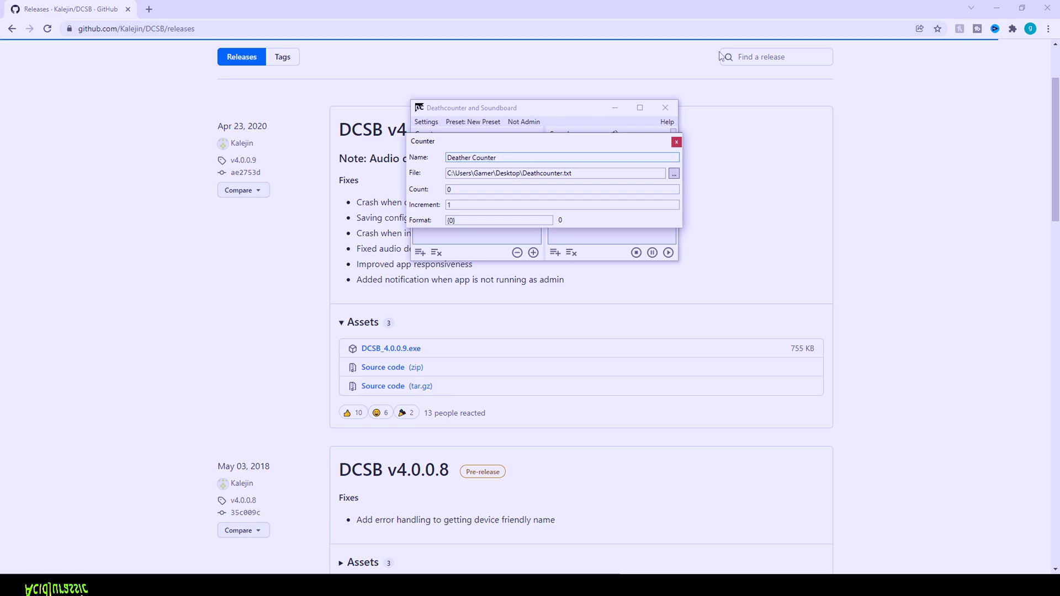
click(676, 142)
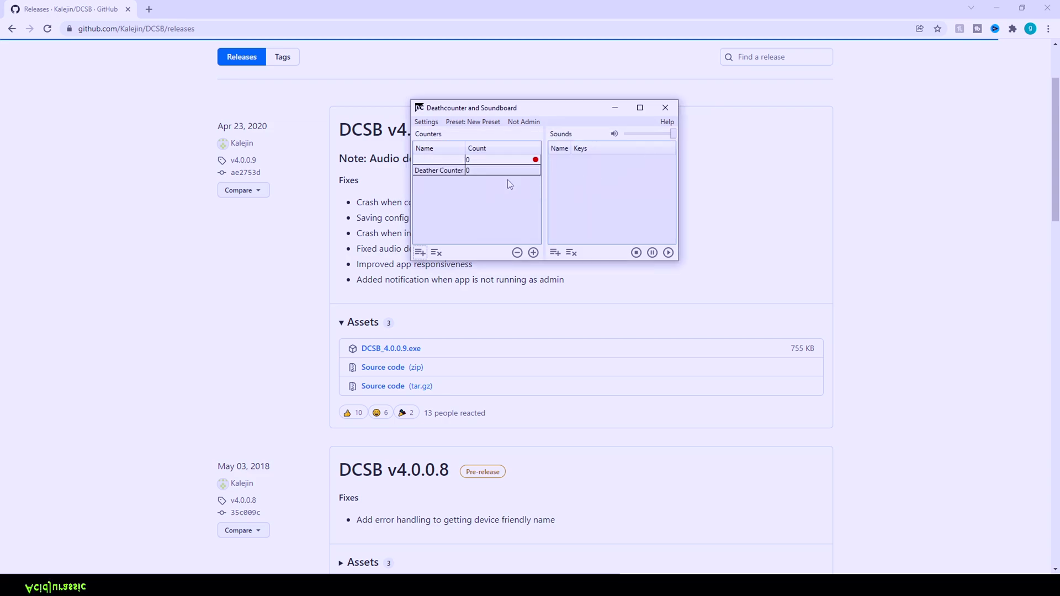
Step: Select Deather Counter, open the hotkey settings, and test the NumPad + increment
click(492, 172)
click(428, 122)
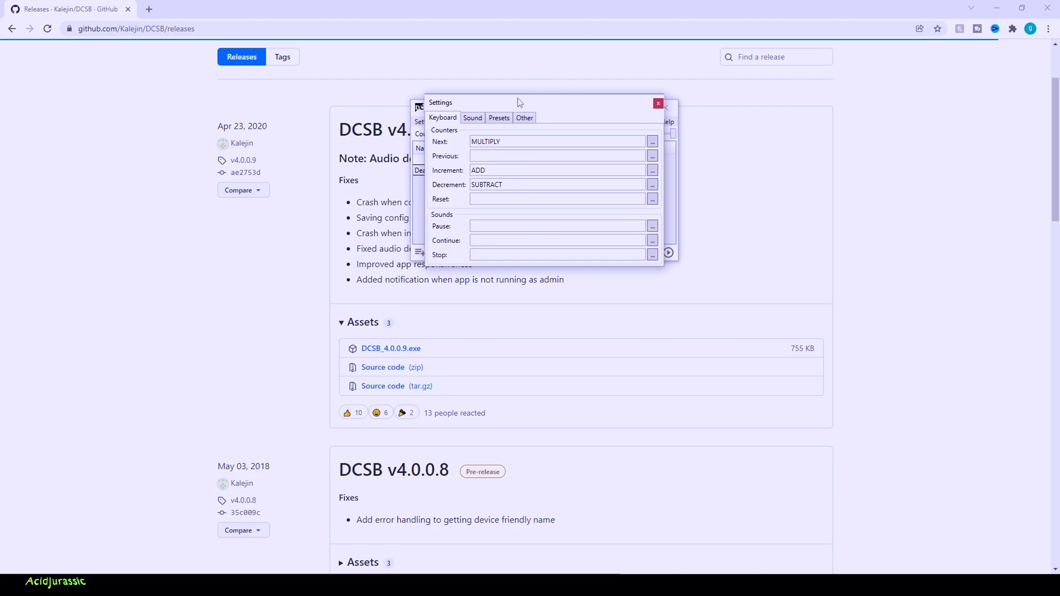
drag(519, 103, 797, 136)
key(KP_Add)
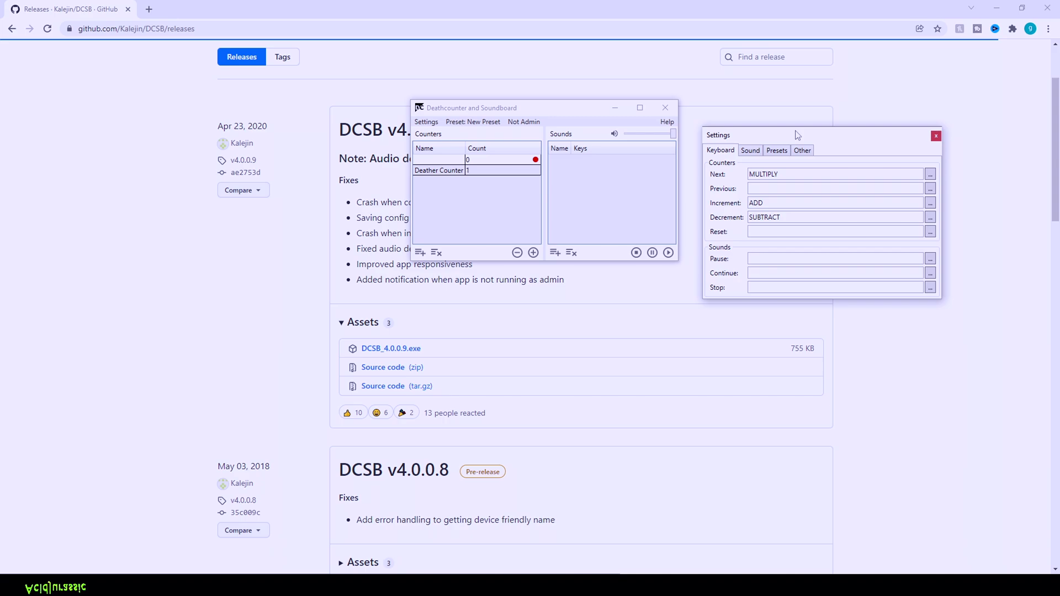
Step: Set the decrement hotkey to DIVIDE and the increment hotkey to MULTIPLY
click(812, 213)
key(KP_Divide)
key(KP_Multiply)
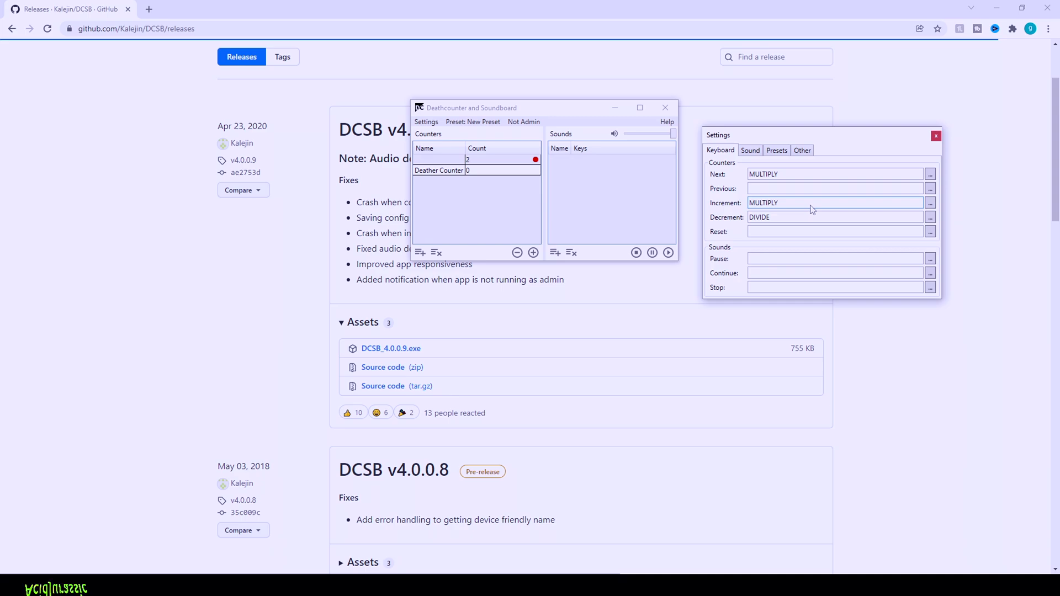
click(488, 177)
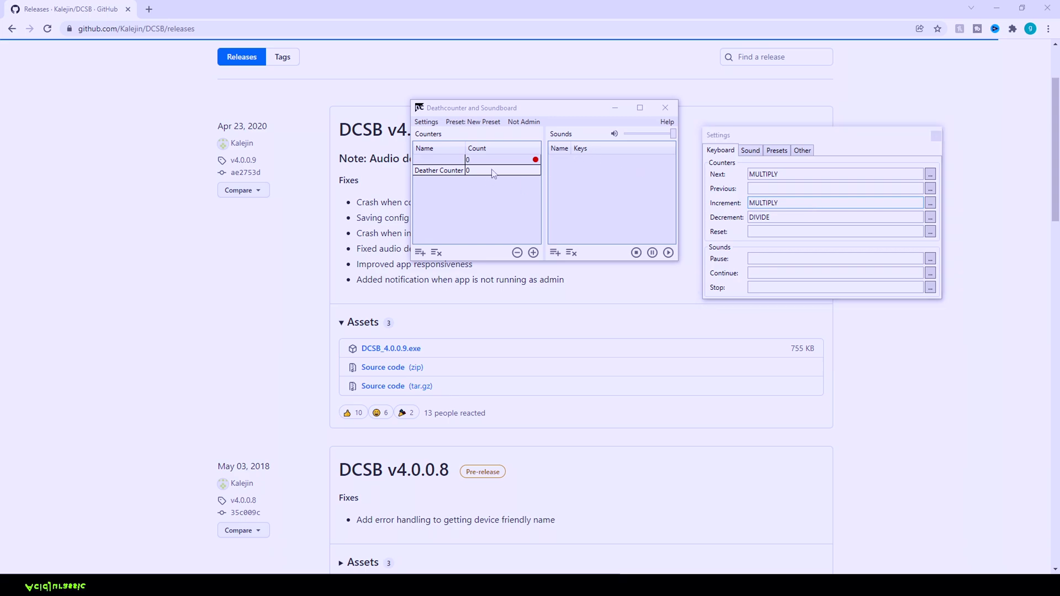
click(937, 137)
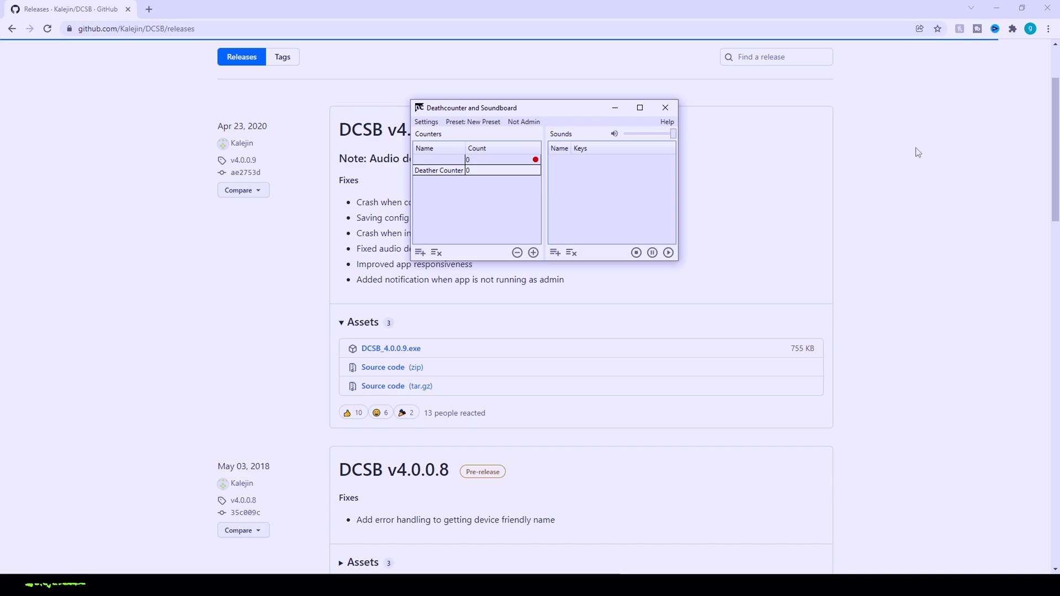
click(426, 121)
click(486, 172)
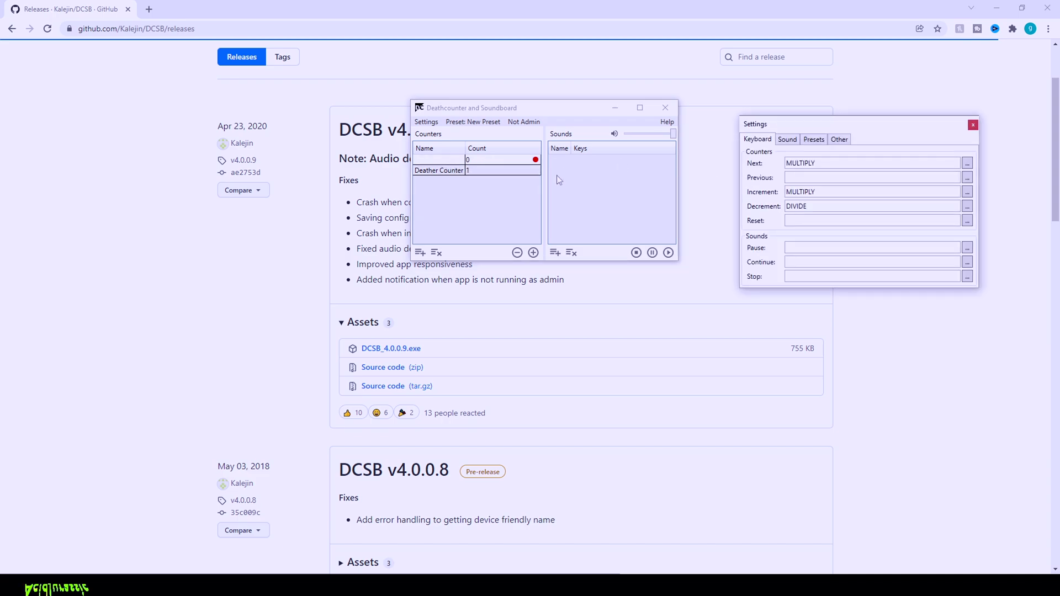
click(972, 126)
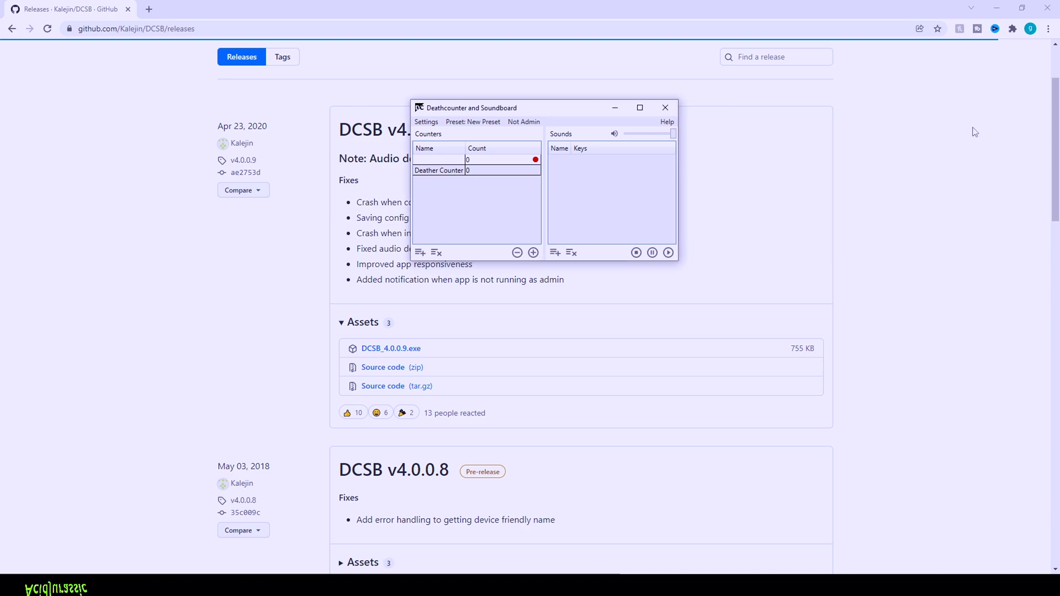
Step: Test NumPad + on the unnamed counter and on Deather Counter
click(455, 163)
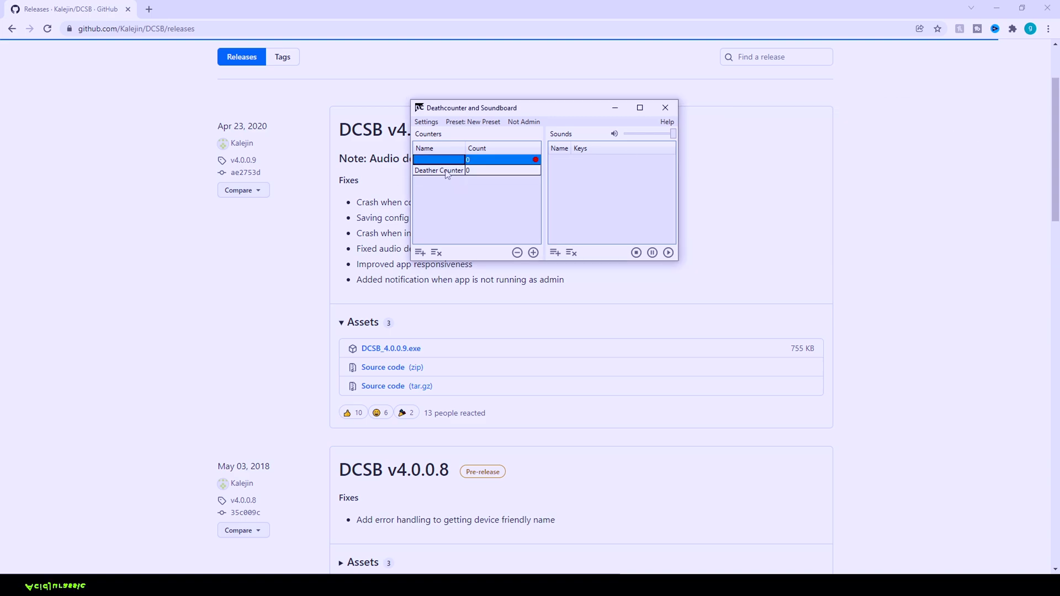
key(KP_Add)
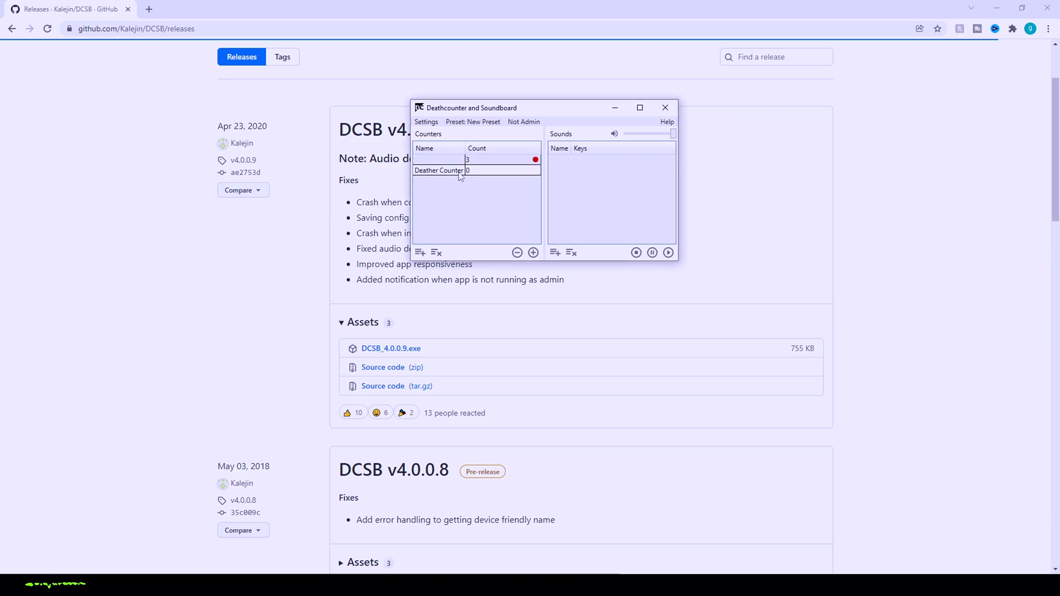
click(458, 172)
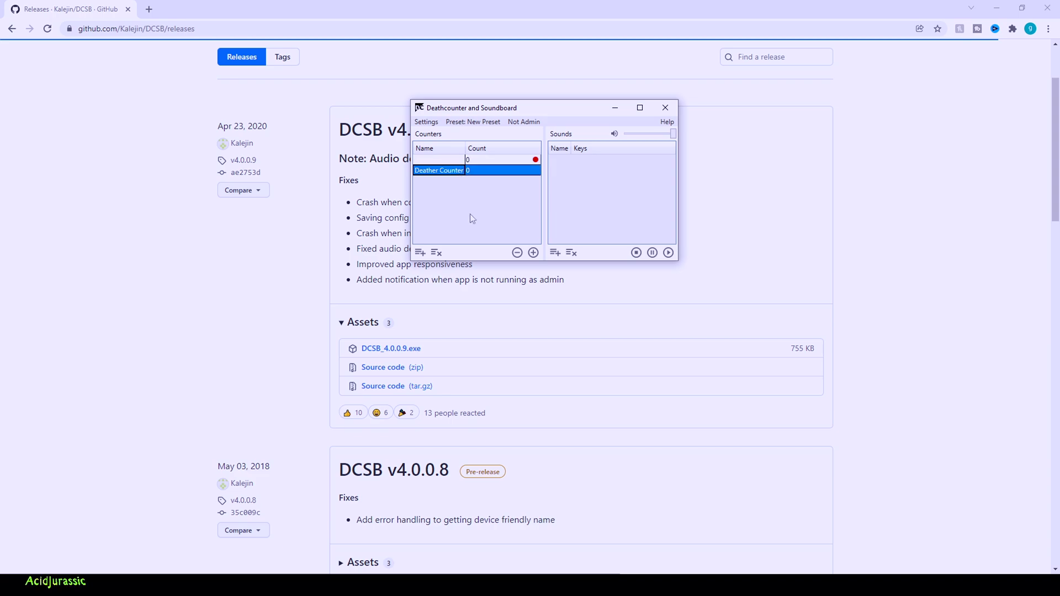
key(KP_Add)
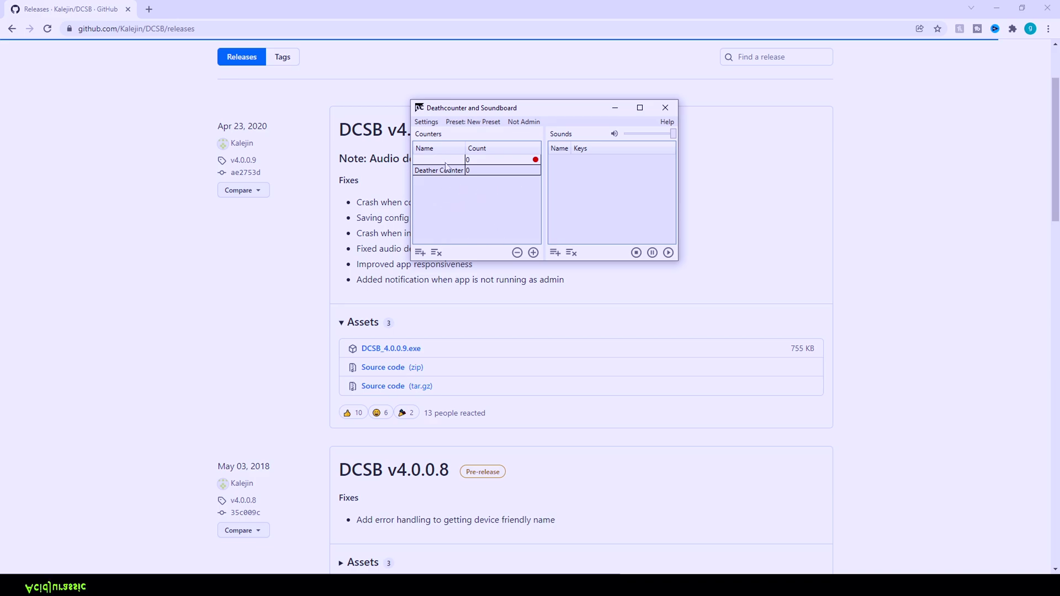
click(427, 121)
Step: Review DCSB's Sound and Presets settings, then download the COD Zombies Evil Laugh MP3
click(751, 150)
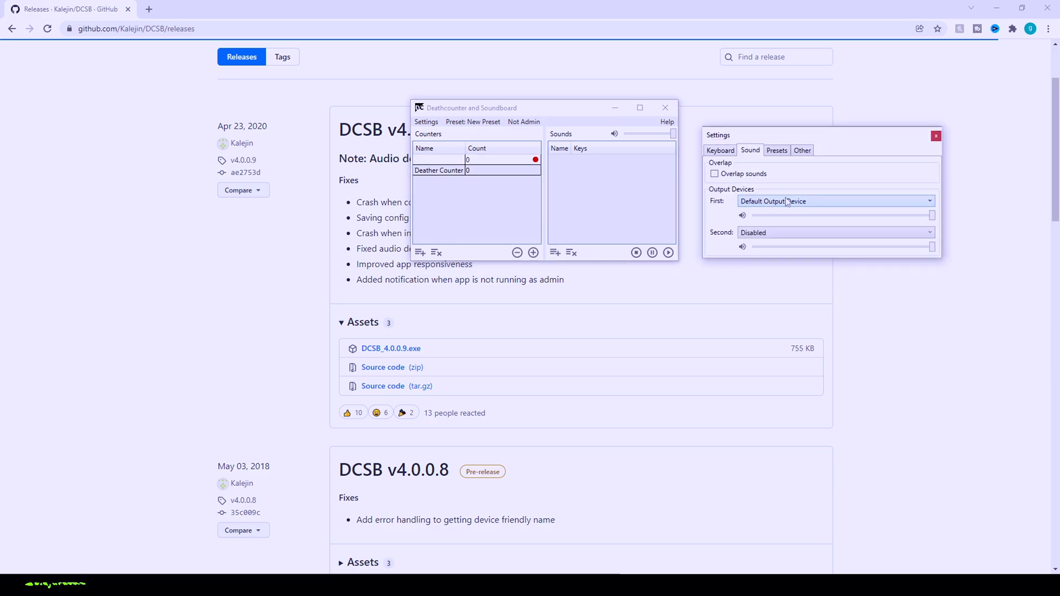
click(785, 154)
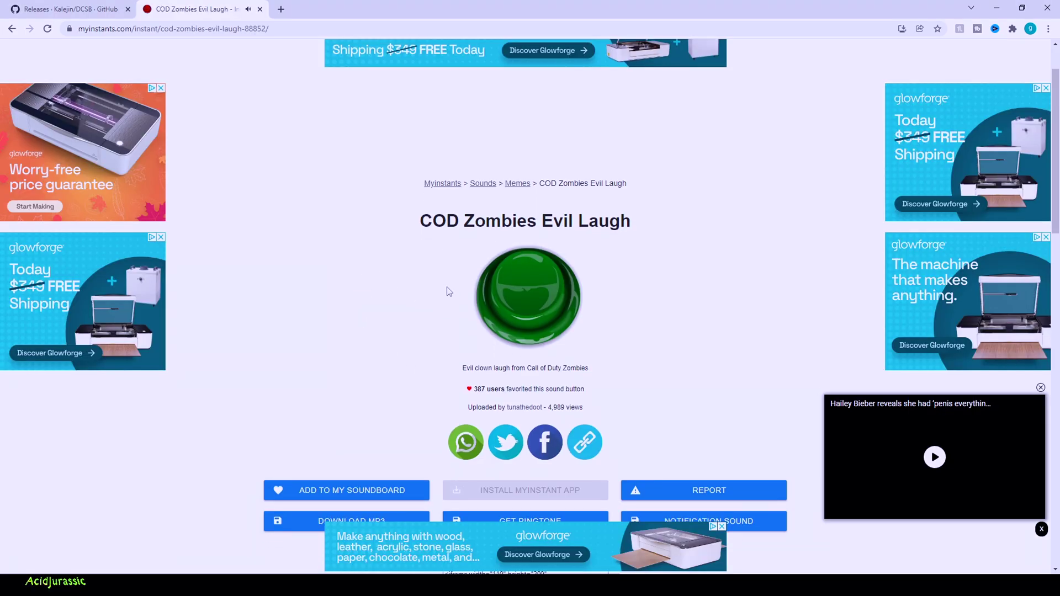
scroll(447, 291, down, 1)
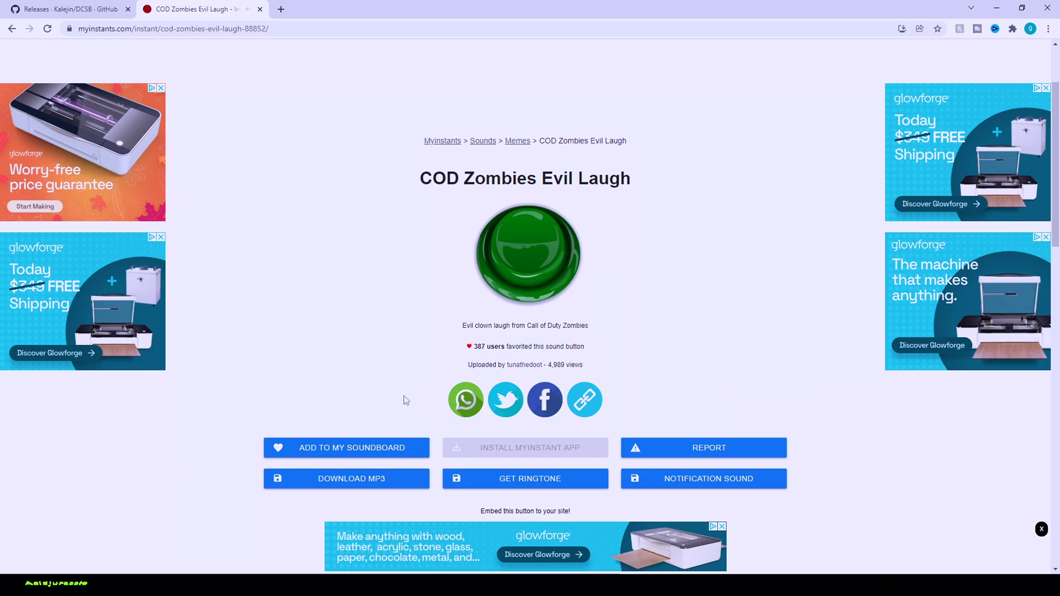
click(355, 479)
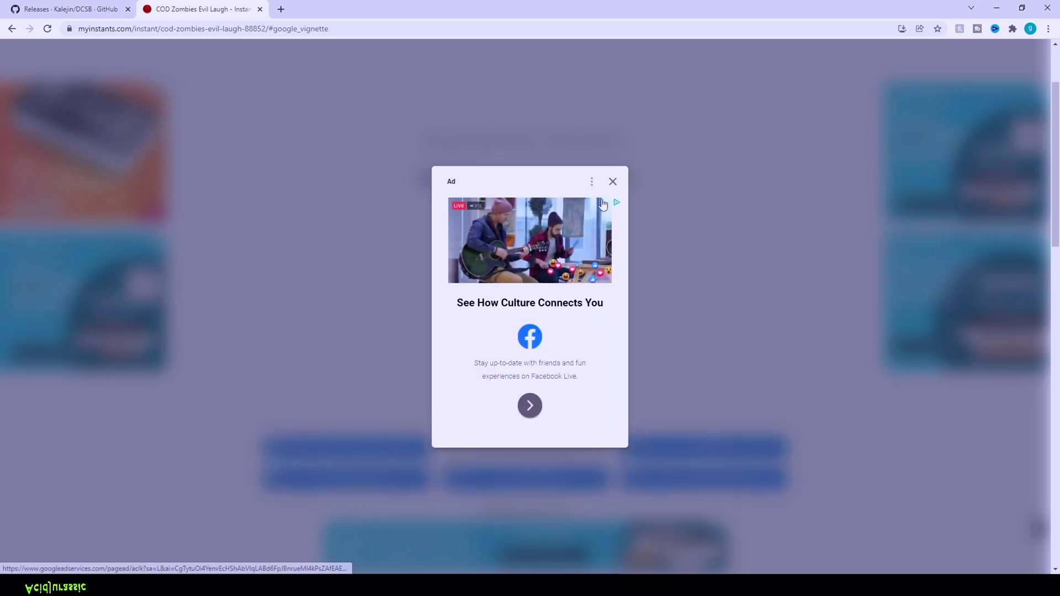
click(615, 184)
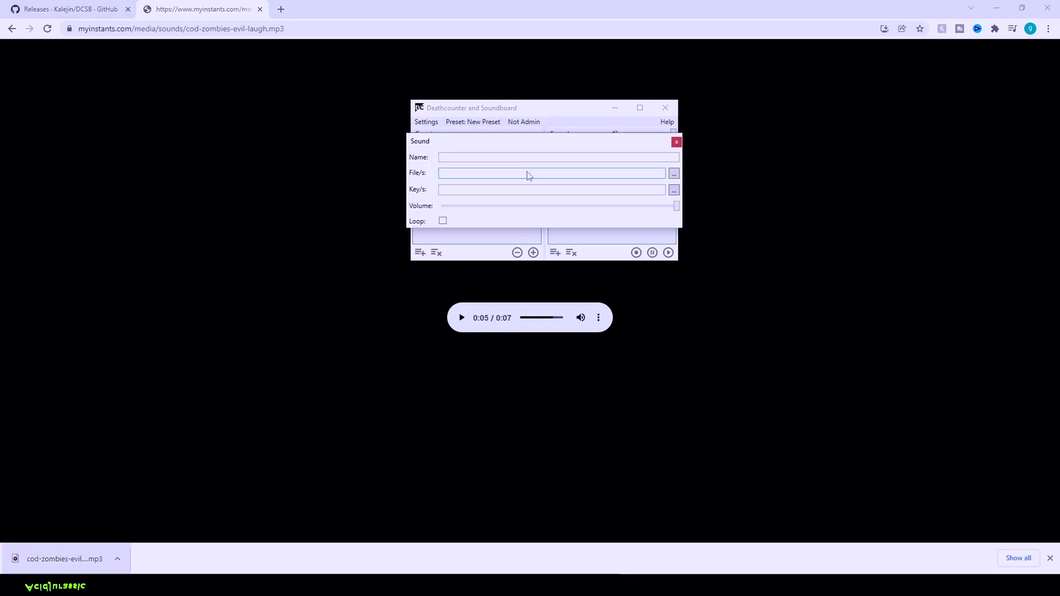
Step: Add a sound named laugh from cod-zombies-evil-laugh.mp3 on MULTIPLY, then bump Deather Counter to 1
click(674, 174)
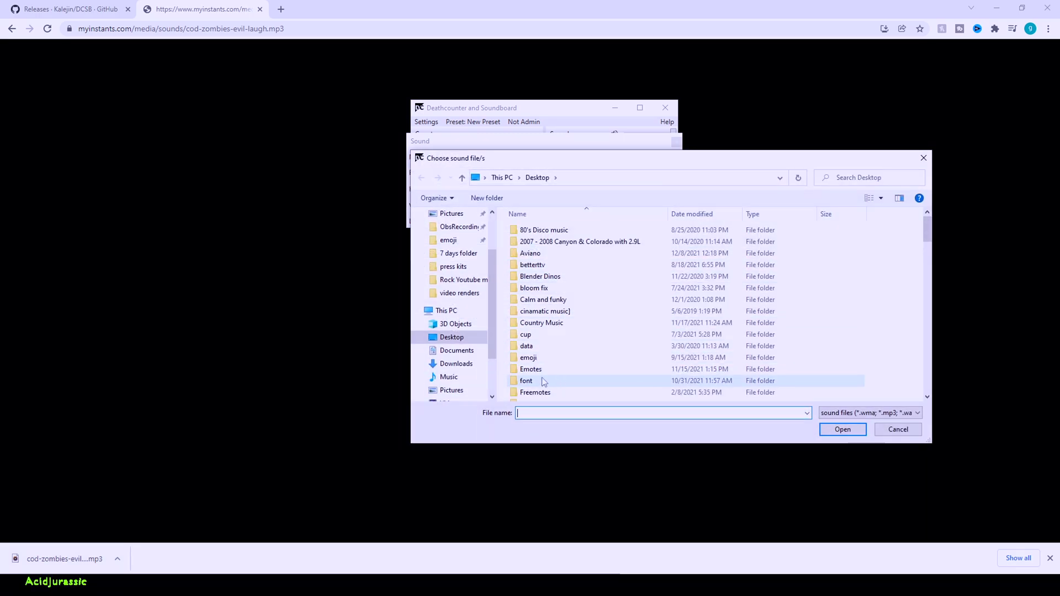
text(cod)
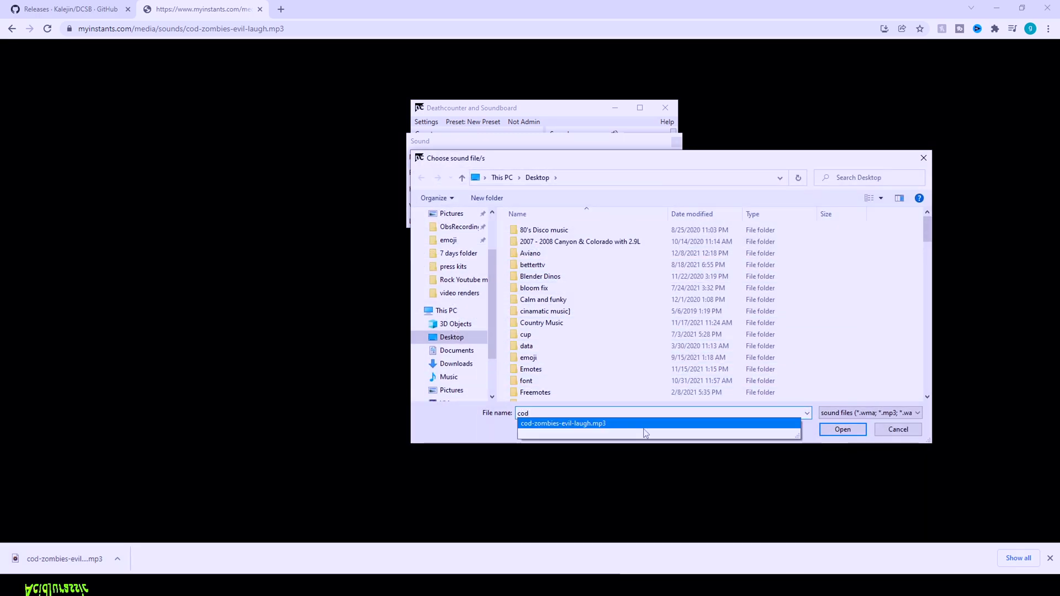
click(663, 423)
click(843, 429)
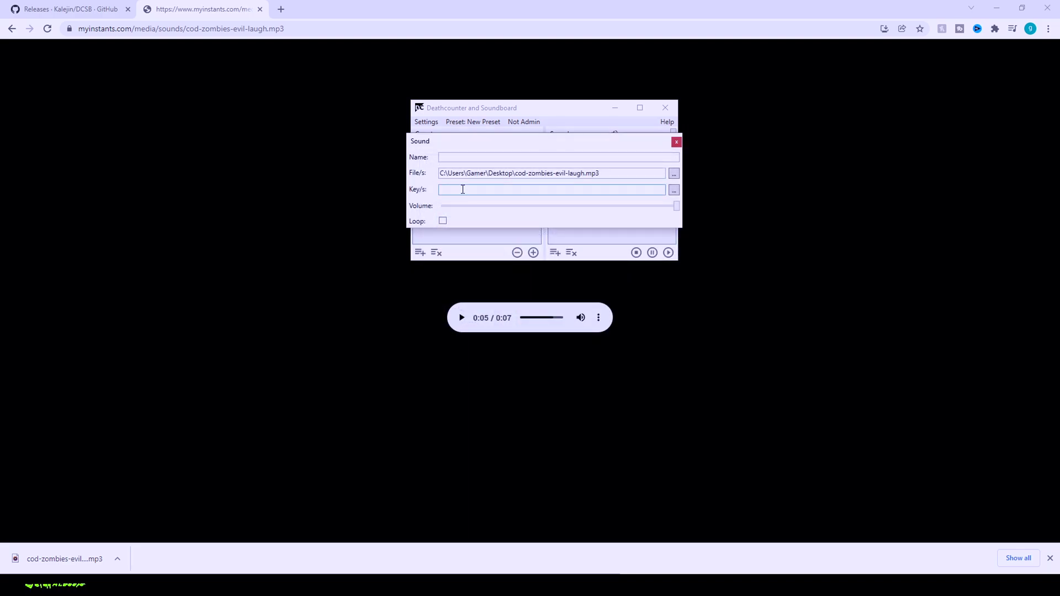
click(674, 190)
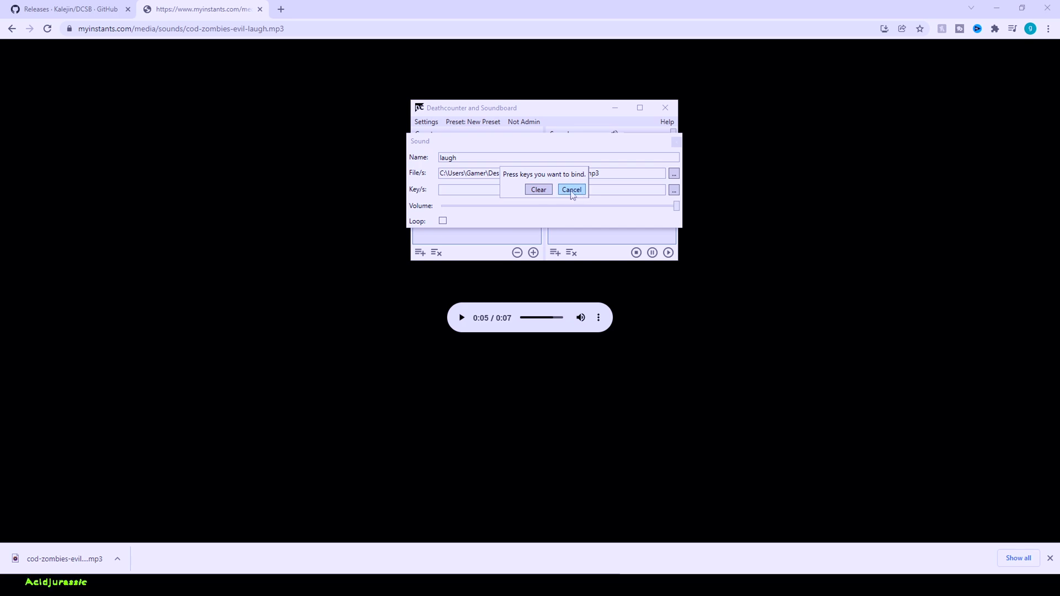
key(KP_Multiply)
key(Return)
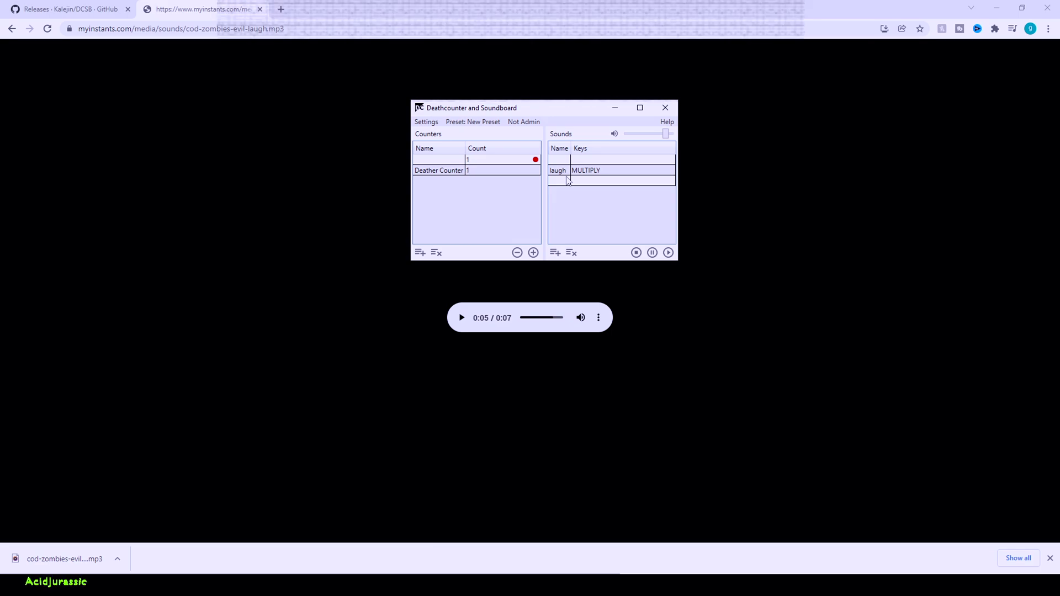
key(KP_Add)
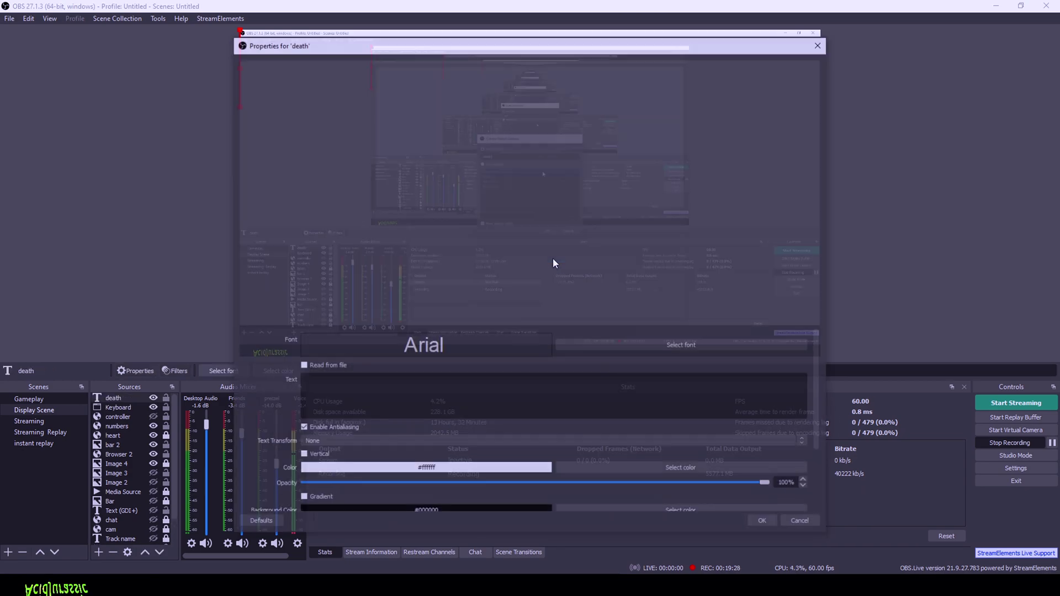
Step: Enable Read from file on the death source and select Desktop\Deathcounter.txt
click(324, 368)
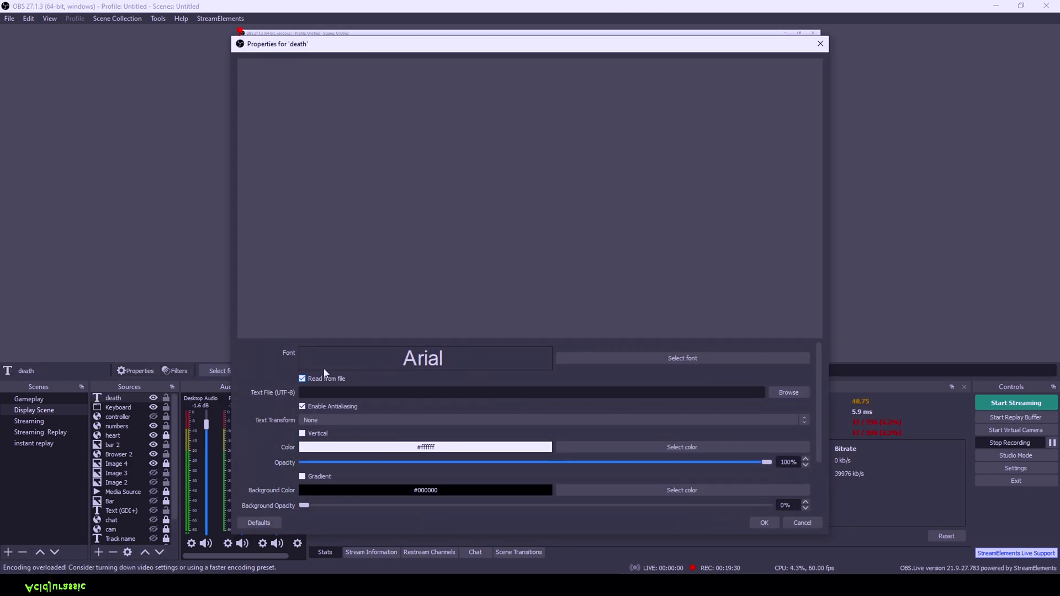
click(788, 393)
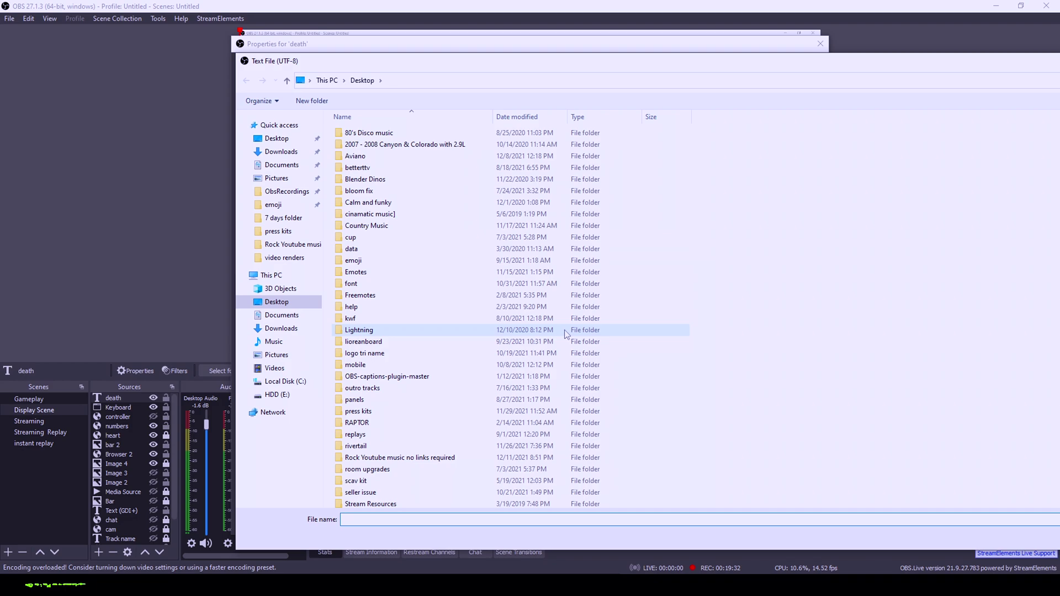
scroll(581, 372, down, 10)
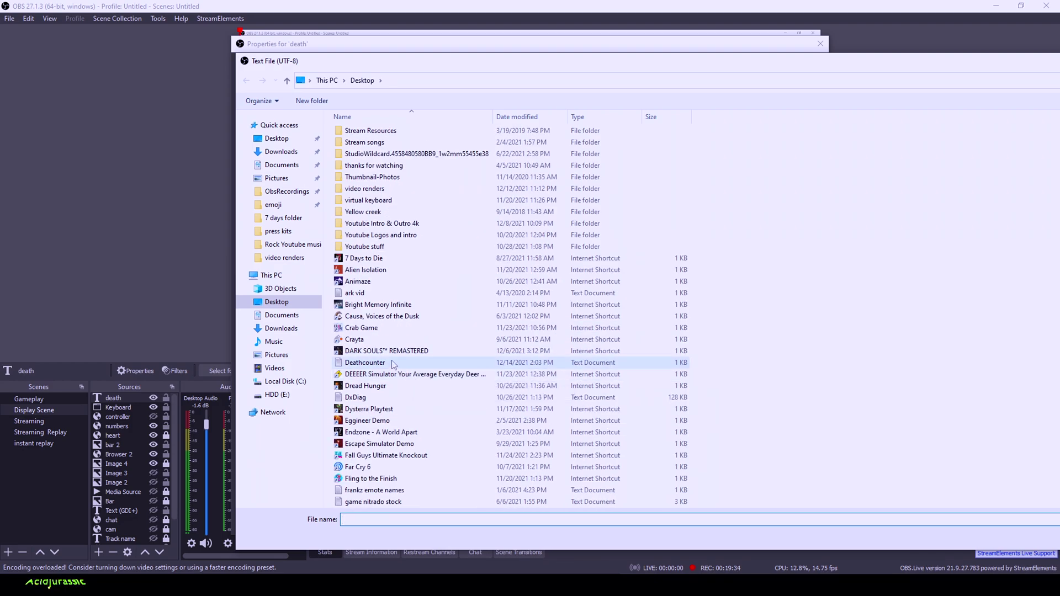
click(409, 363)
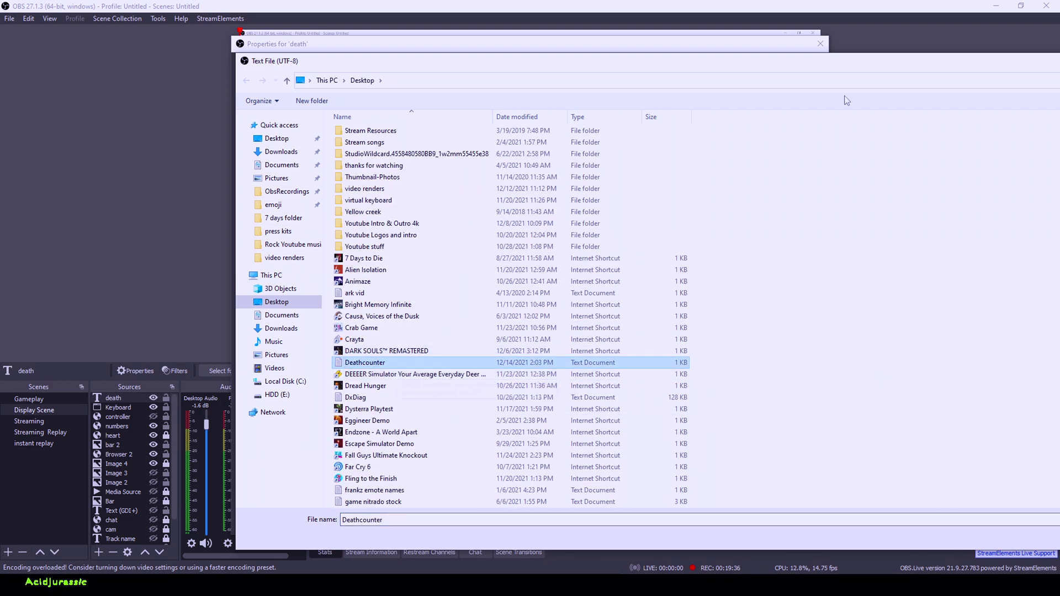
click(963, 536)
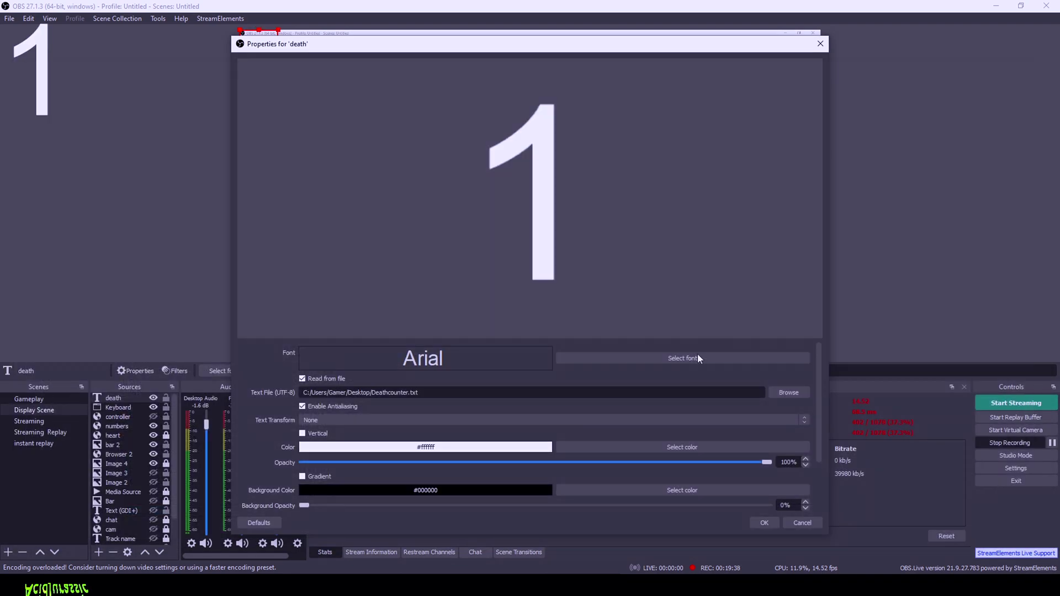
Step: Change the death text font to AgencyFB and turn off antialiasing
click(653, 360)
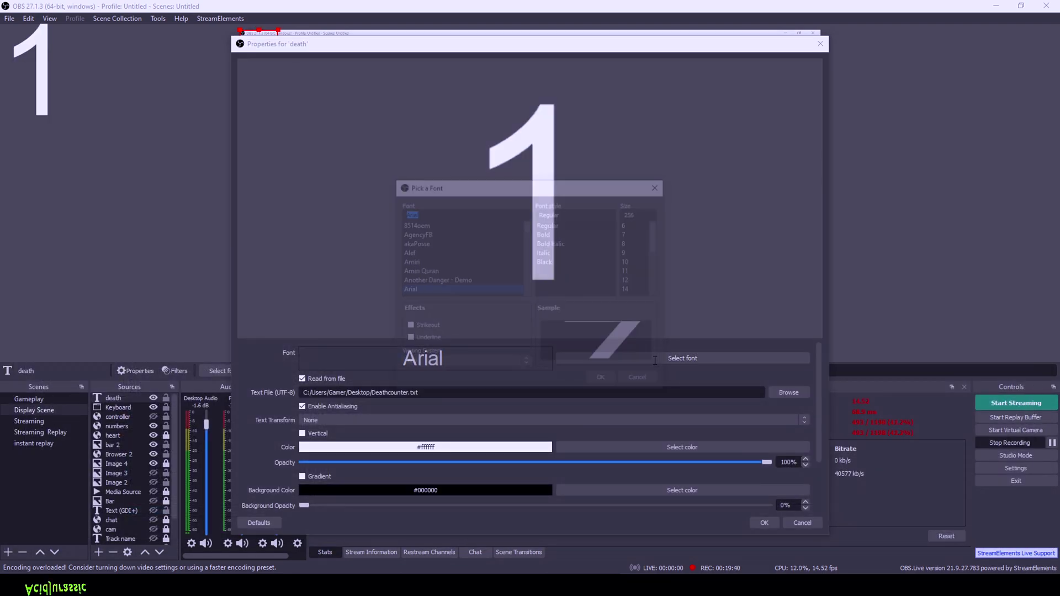
click(442, 234)
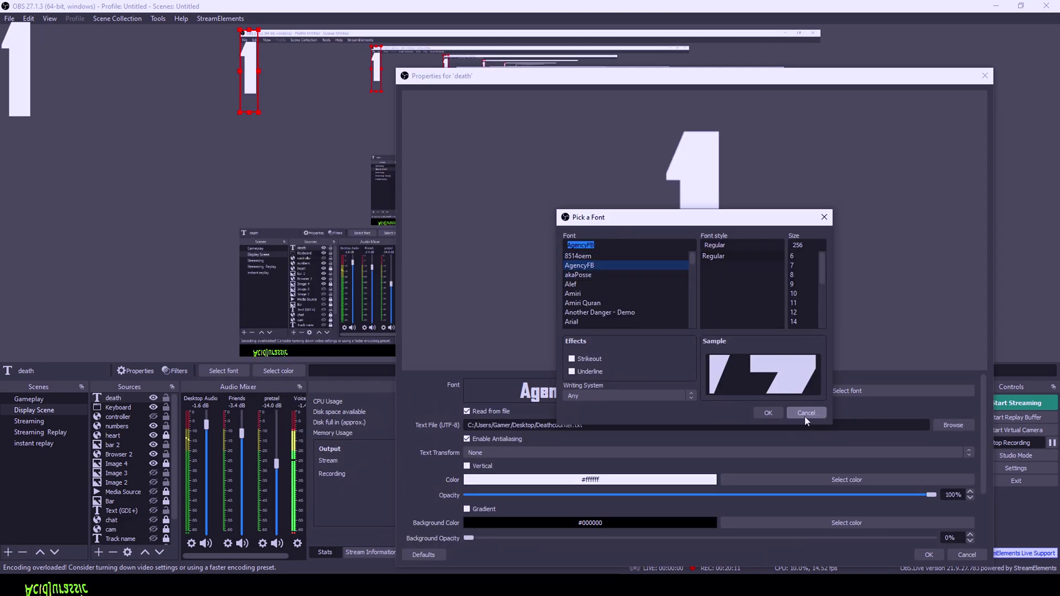
click(768, 413)
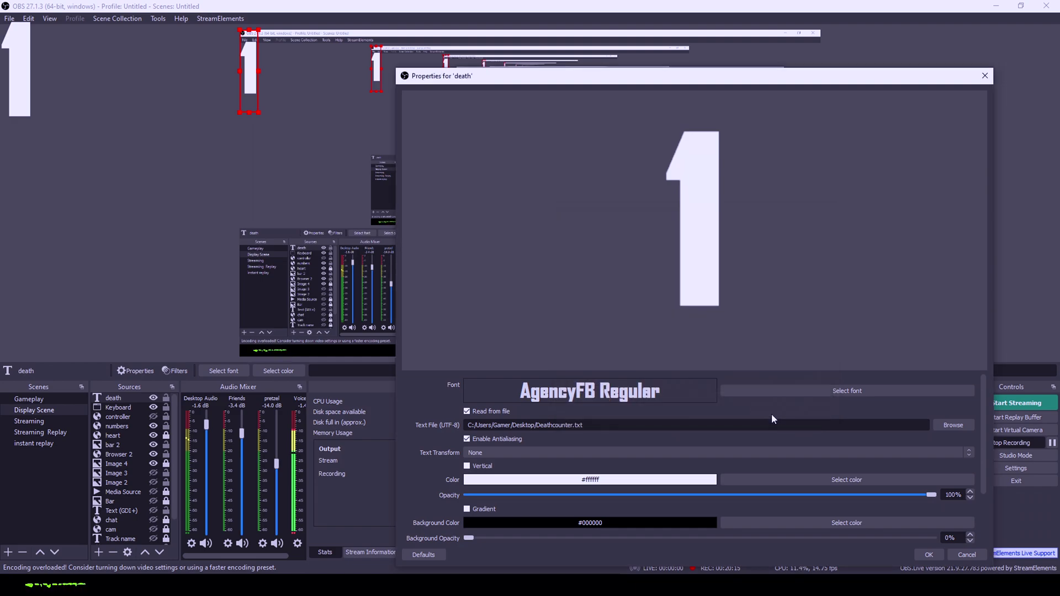
click(506, 439)
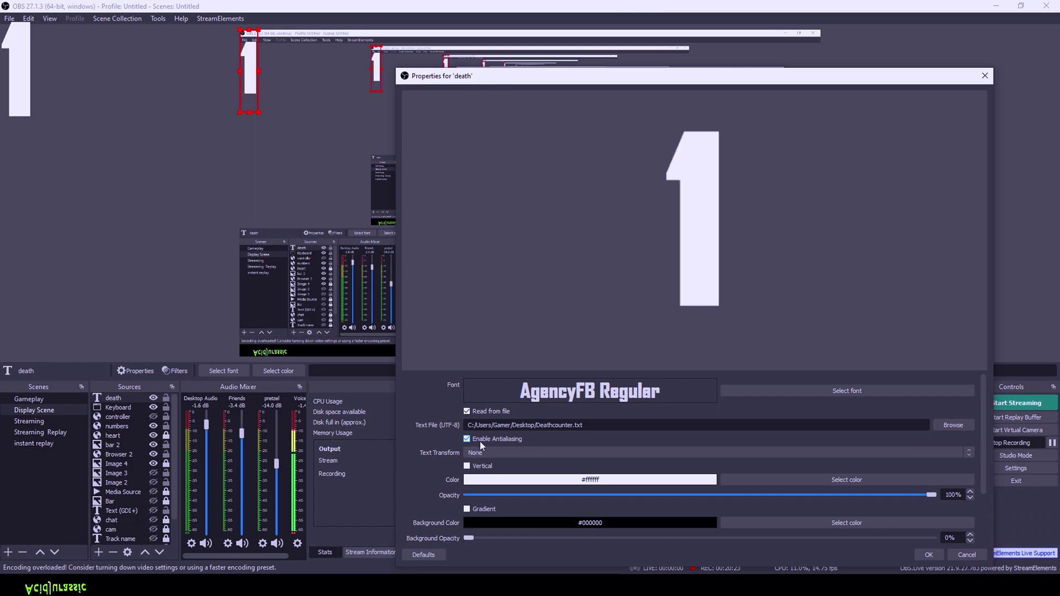
Step: Enable a gradient with green #00aa00 and light blue #00aaff as the main colour
scroll(552, 441, down, 2)
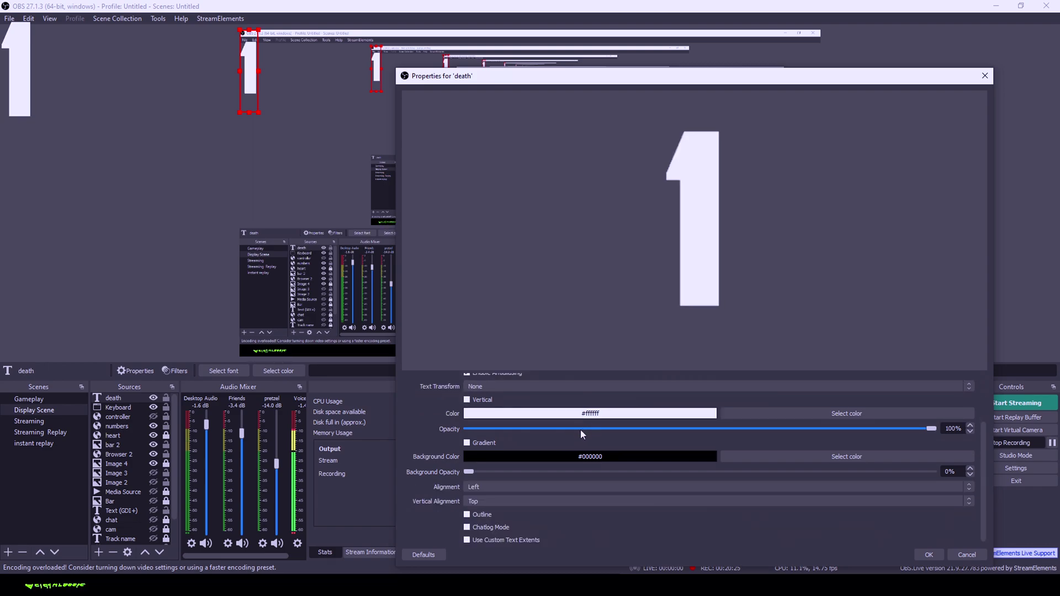
click(468, 444)
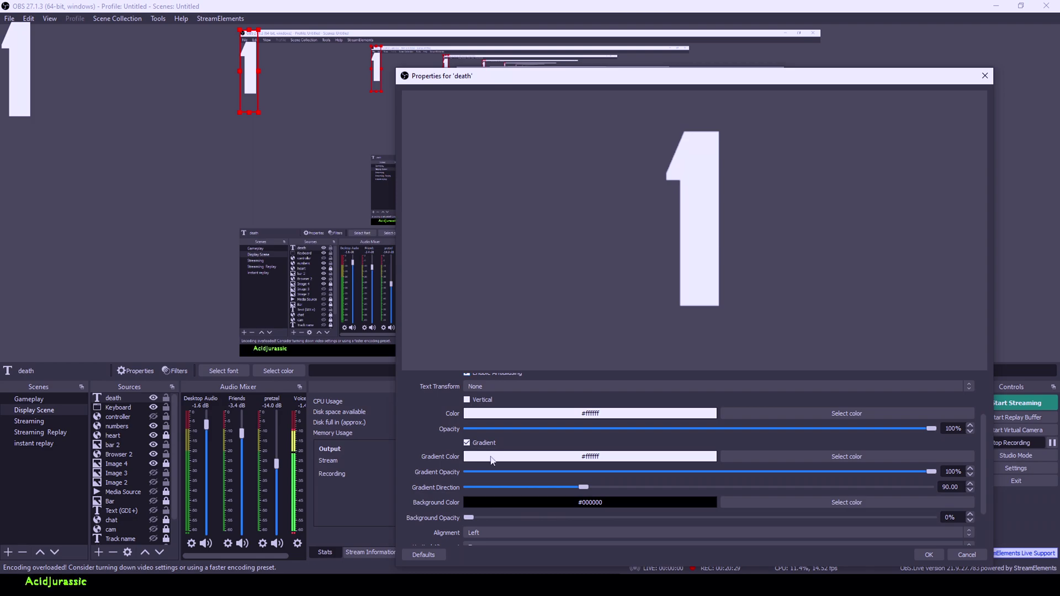
click(768, 456)
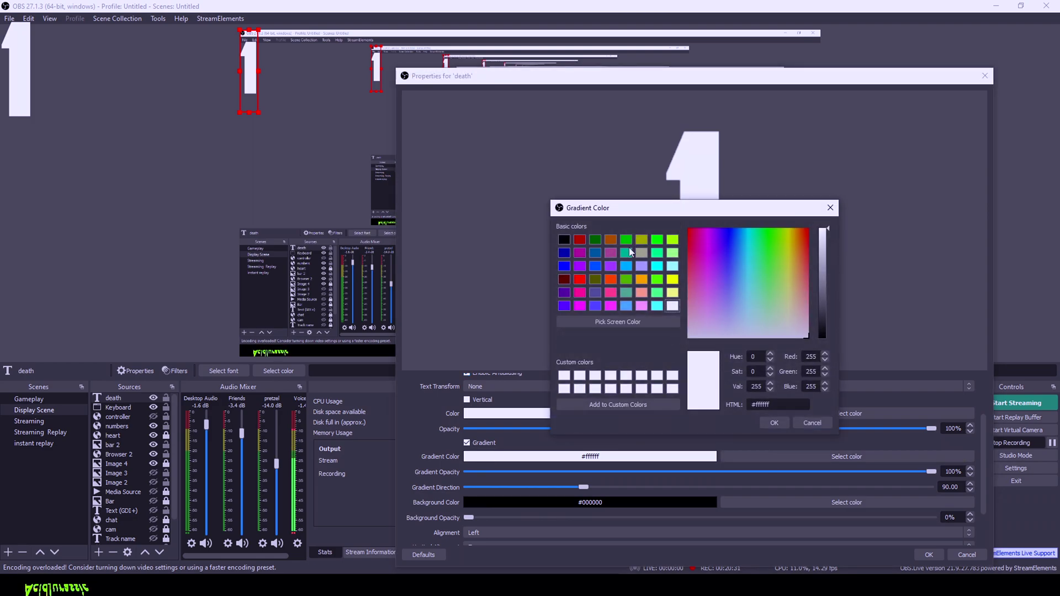
click(626, 240)
click(775, 423)
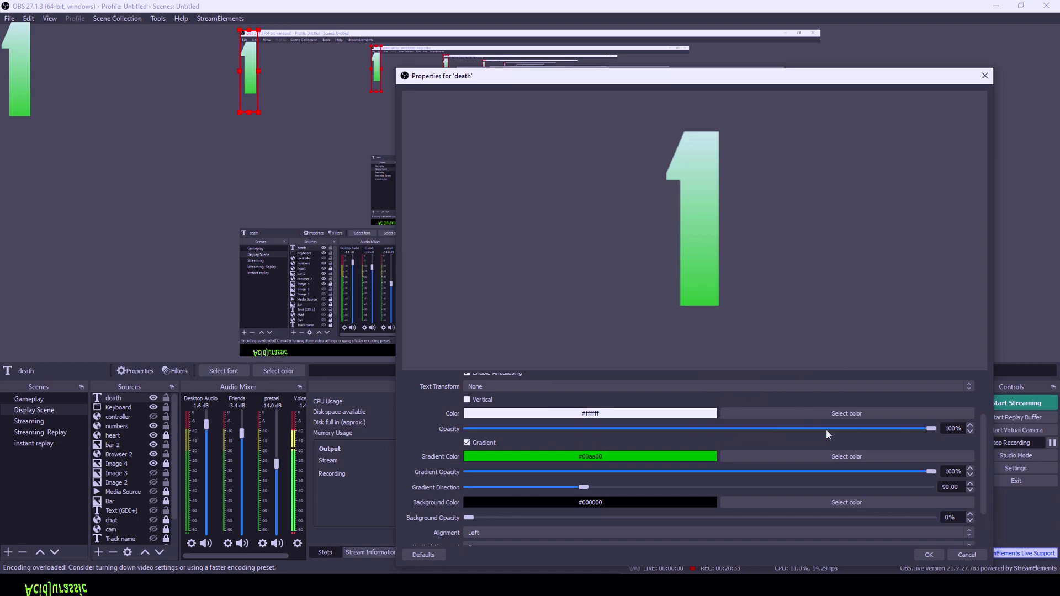
click(814, 414)
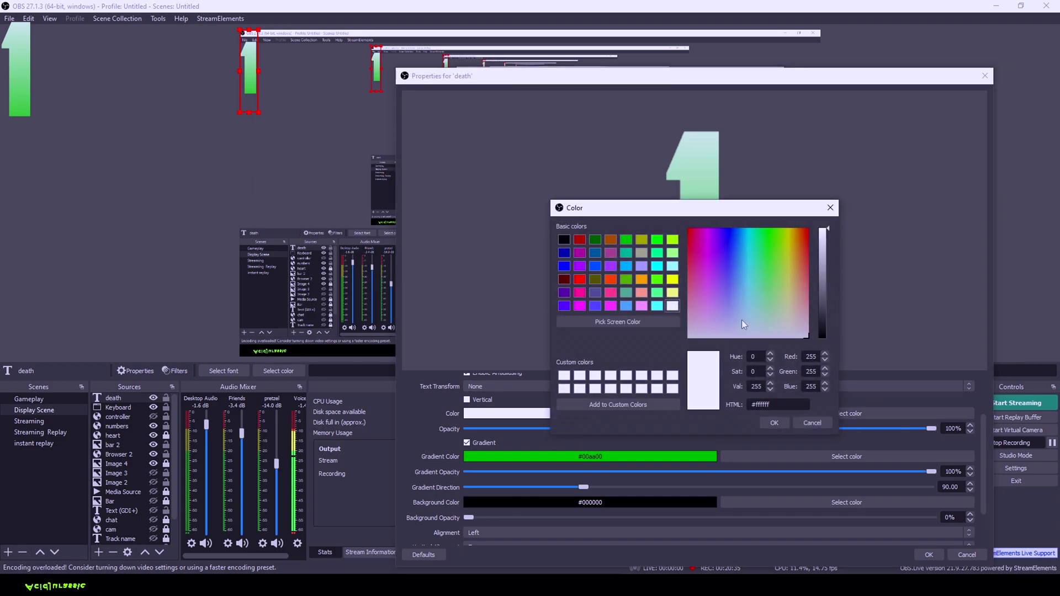
click(626, 267)
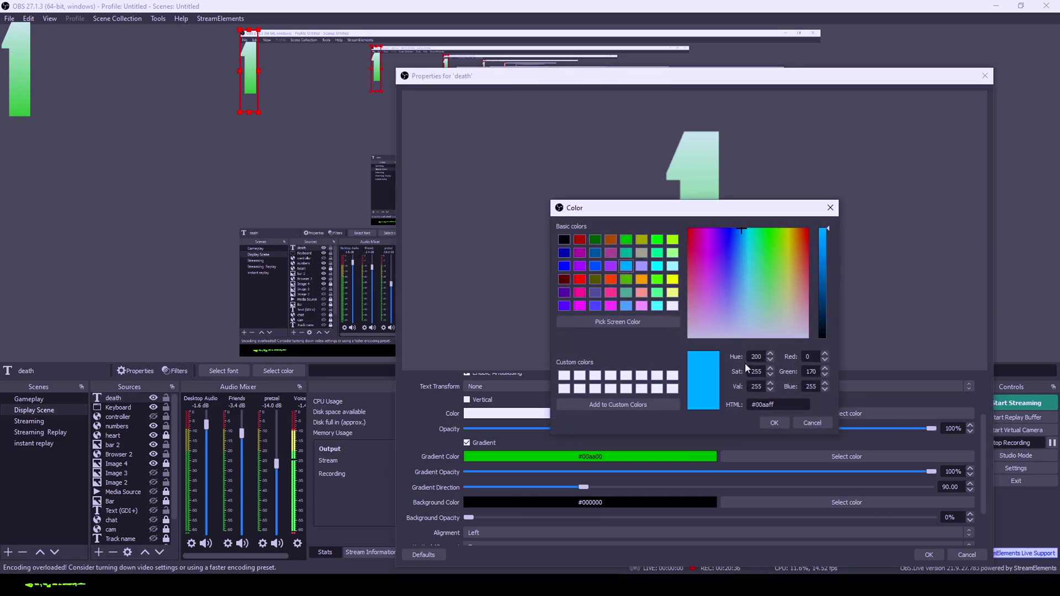
click(774, 424)
Step: Set text opacity to about 76% and background opacity to 83%, then confirm
drag(933, 429, 724, 430)
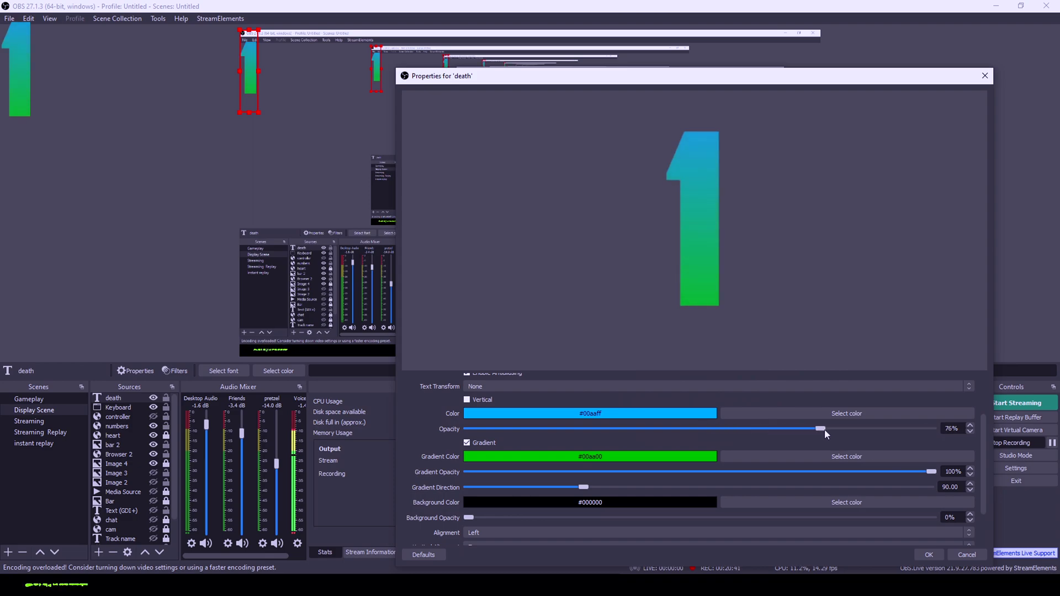
scroll(718, 485, down, 3)
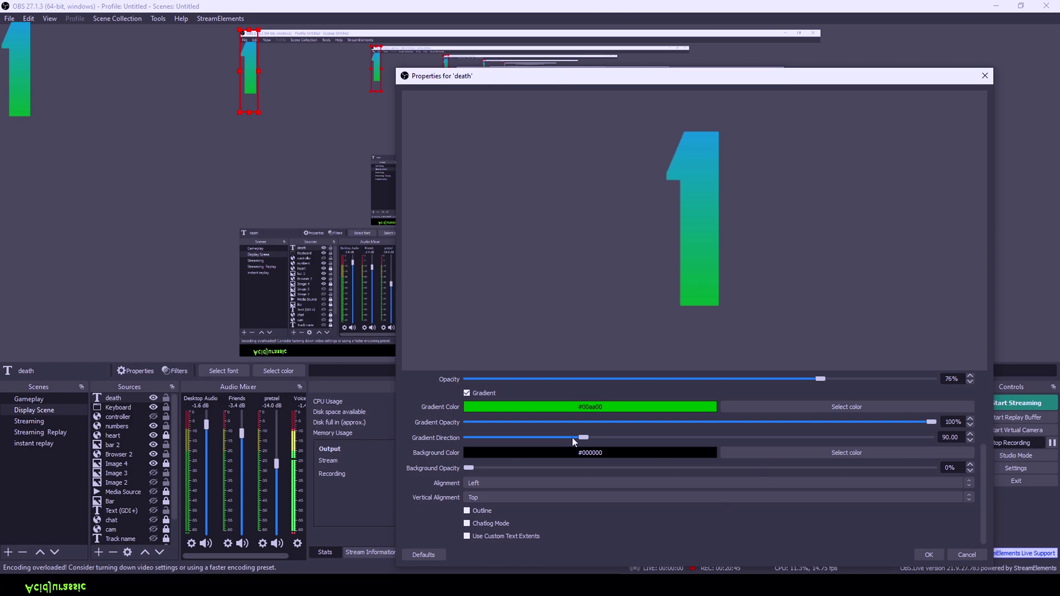
drag(470, 469, 443, 475)
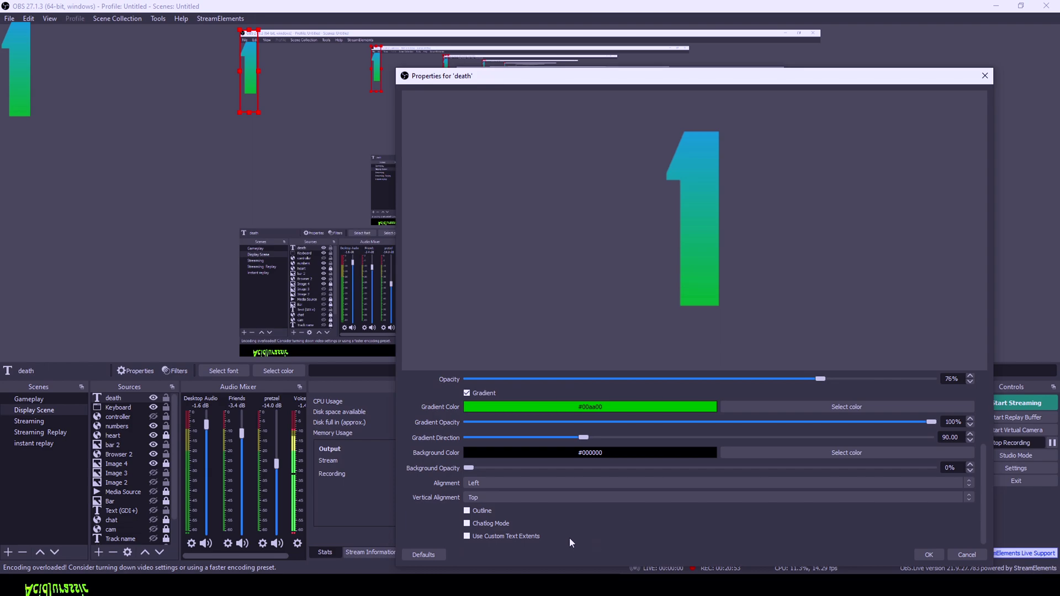
click(928, 556)
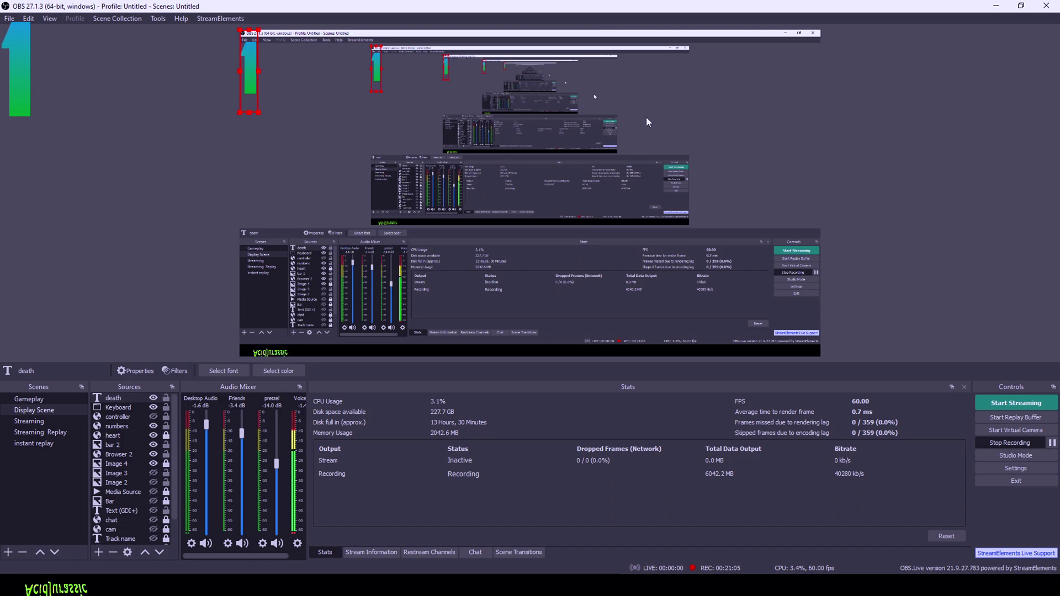
Step: Move the DCSB window to the centre, then return to OBS with the counter reading 2
drag(1059, 77, 773, 96)
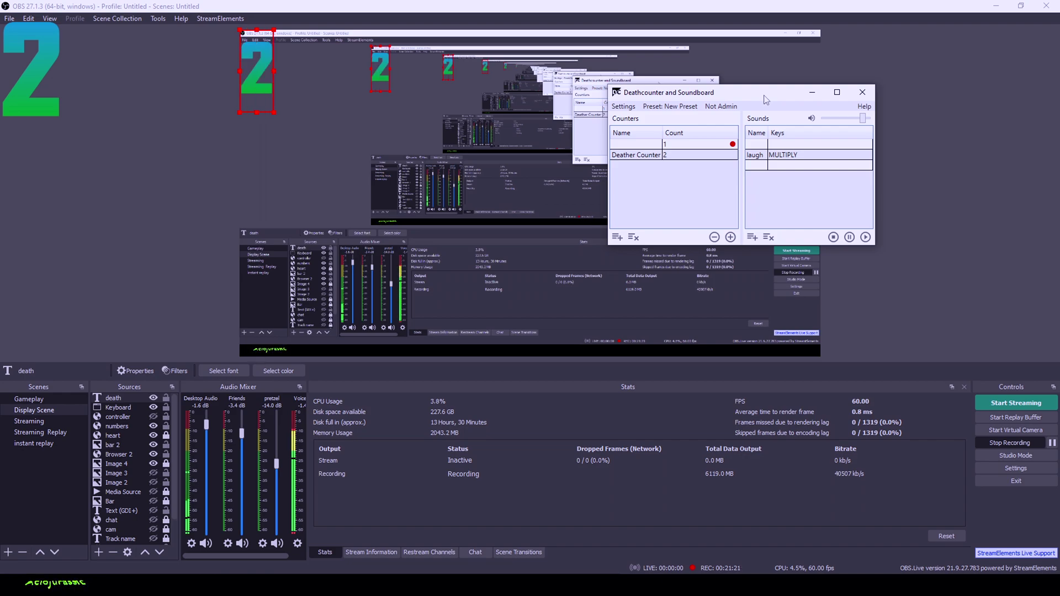
click(724, 459)
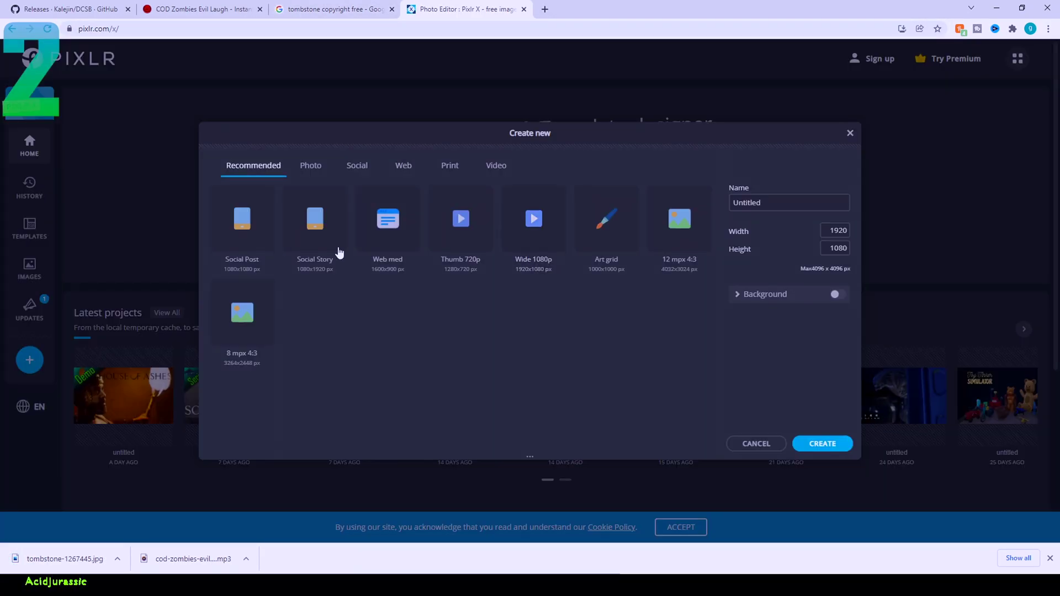
Step: Place the tombstone picture on a new Pixlr X image and magic-wand away its white background
click(812, 444)
drag(65, 559, 615, 314)
click(615, 315)
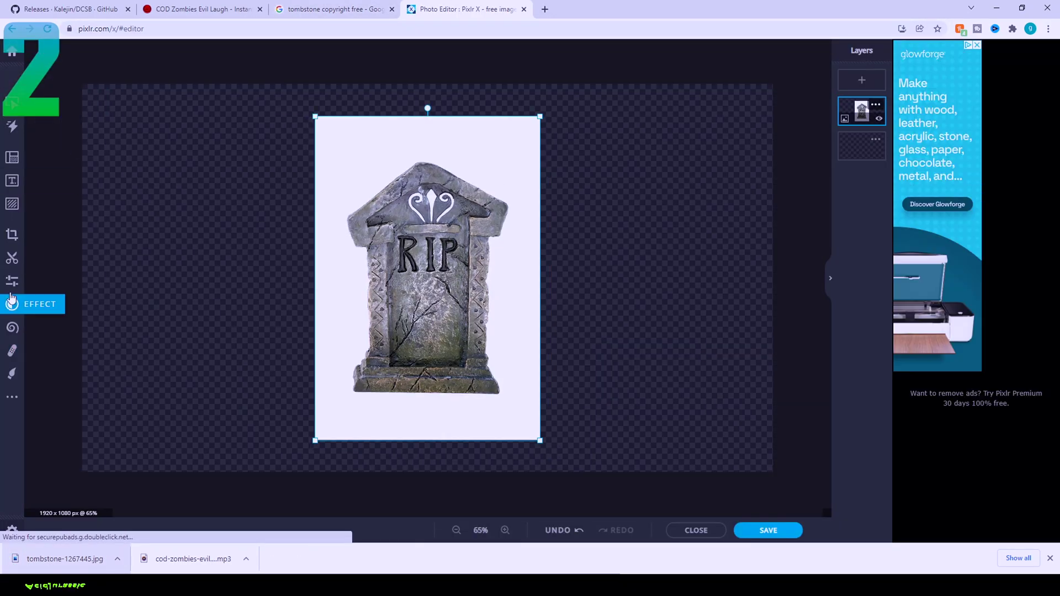
click(12, 258)
click(119, 167)
click(82, 128)
click(434, 145)
click(97, 530)
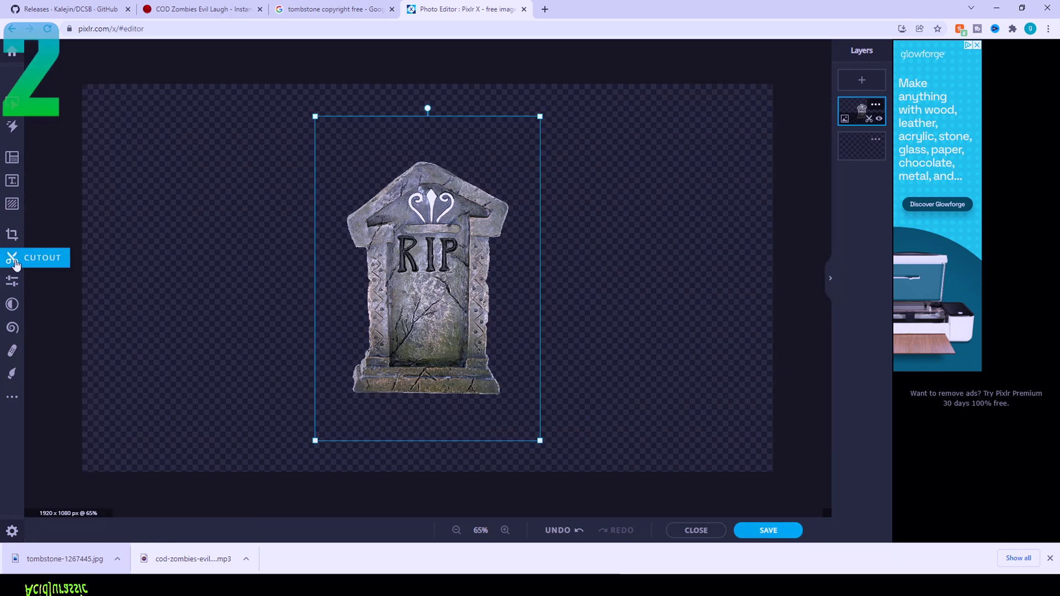
Step: Darken the tombstone with contrast 25, black level 14 and brightness -35, plus colour tweaks, and apply
click(12, 281)
click(91, 238)
click(60, 185)
drag(97, 295, 105, 330)
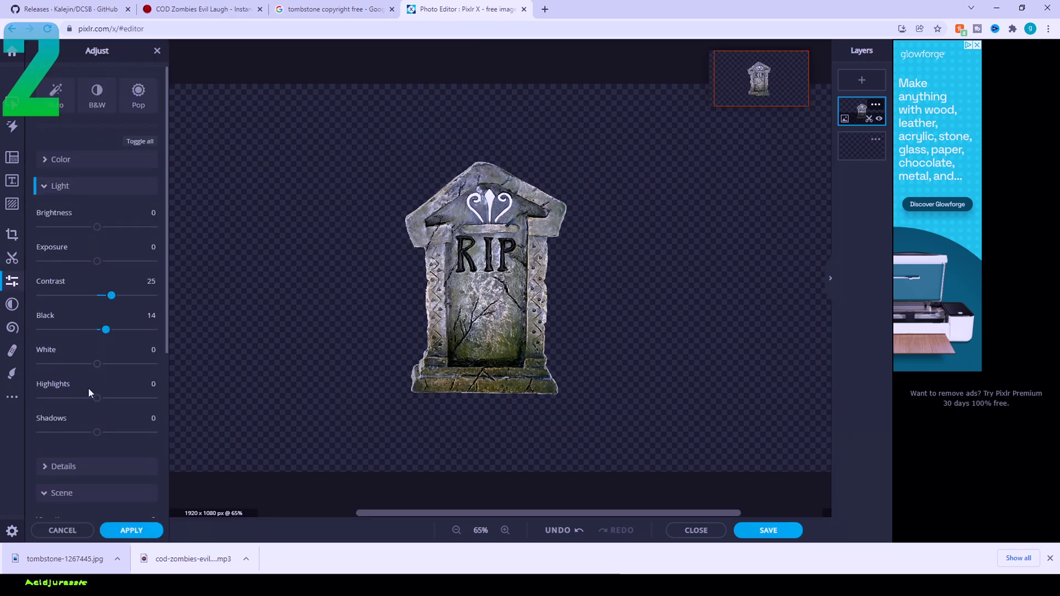
drag(96, 432, 73, 434)
drag(96, 260, 76, 227)
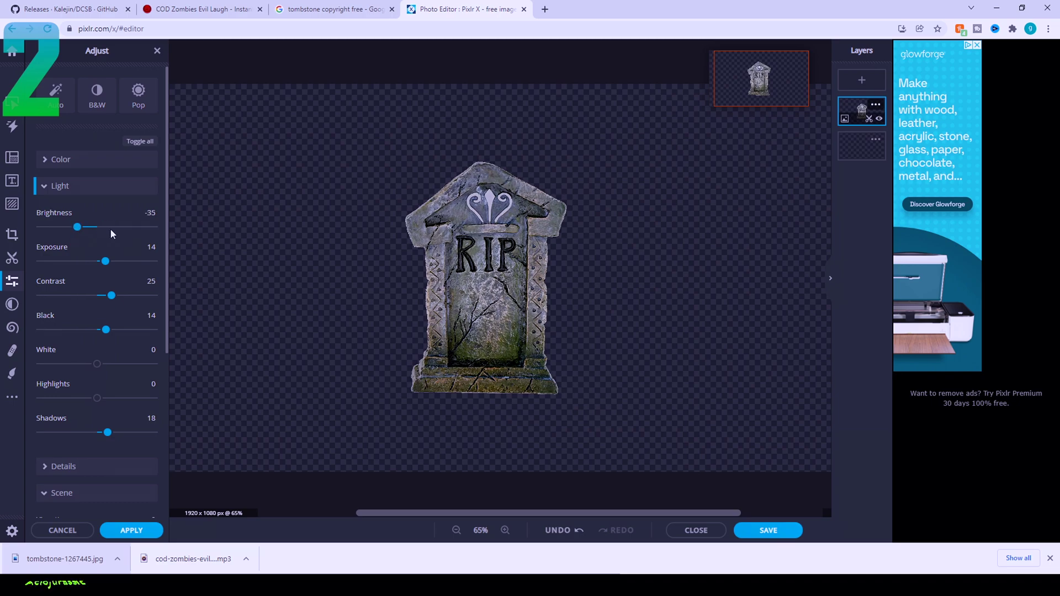
click(59, 159)
drag(97, 269, 88, 272)
scroll(96, 309, down, 6)
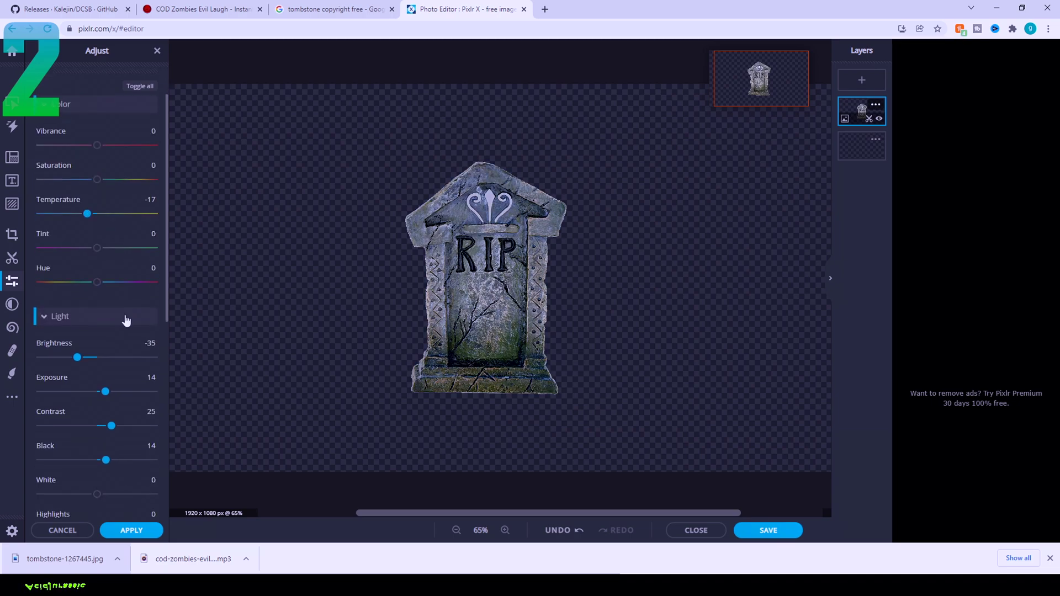
scroll(97, 347, down, 1)
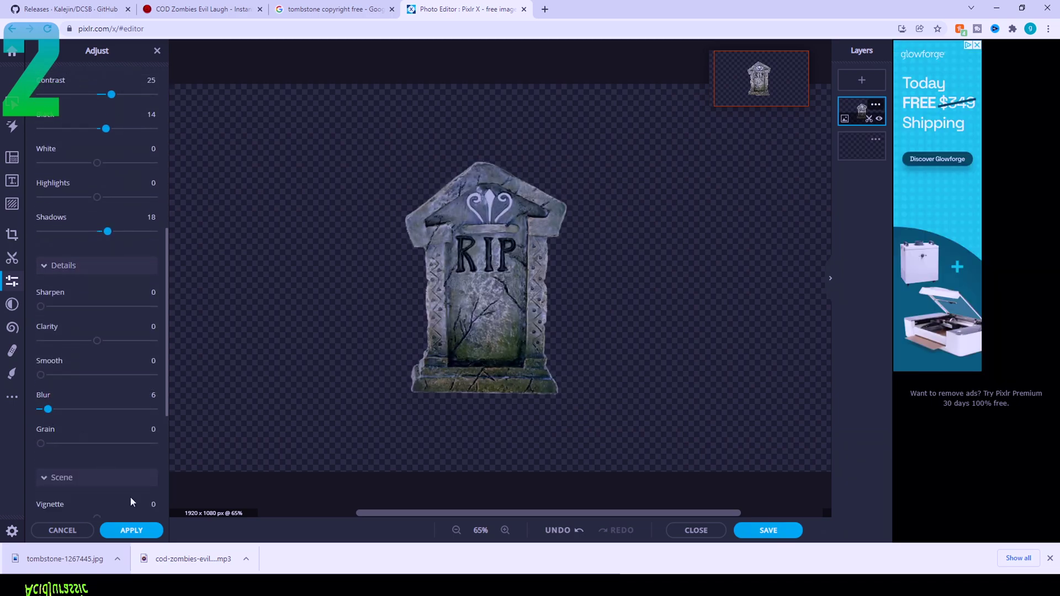
click(132, 530)
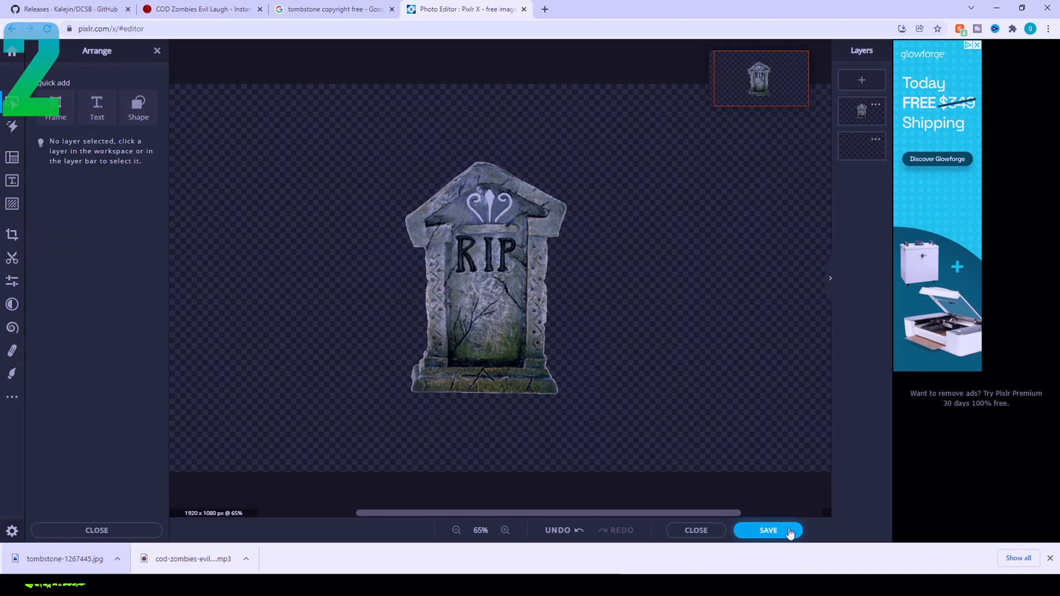
Step: Save the image as a transparent PNG named 'tombstone'
click(788, 530)
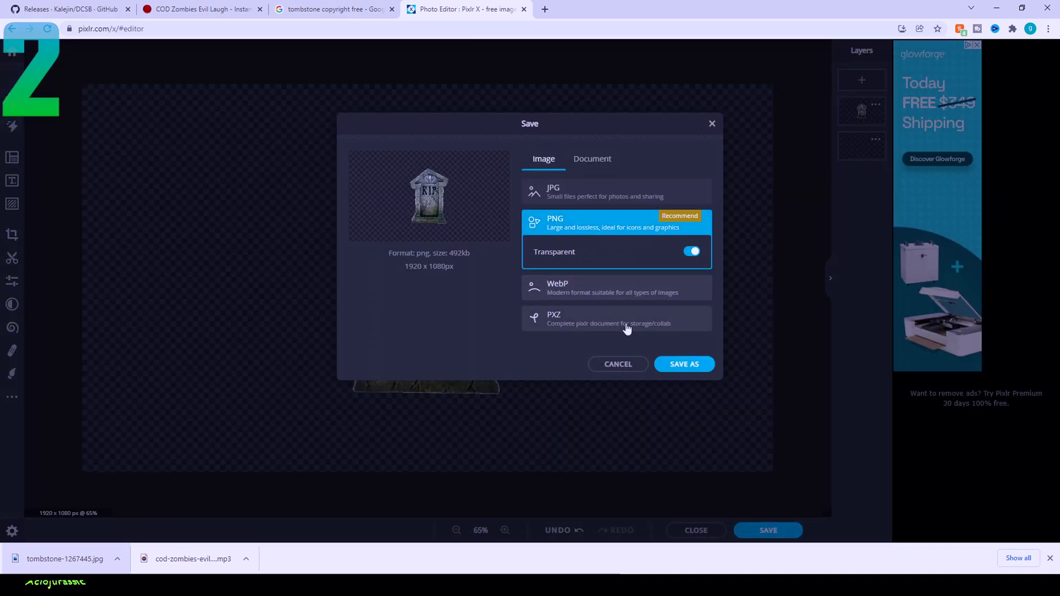
click(684, 364)
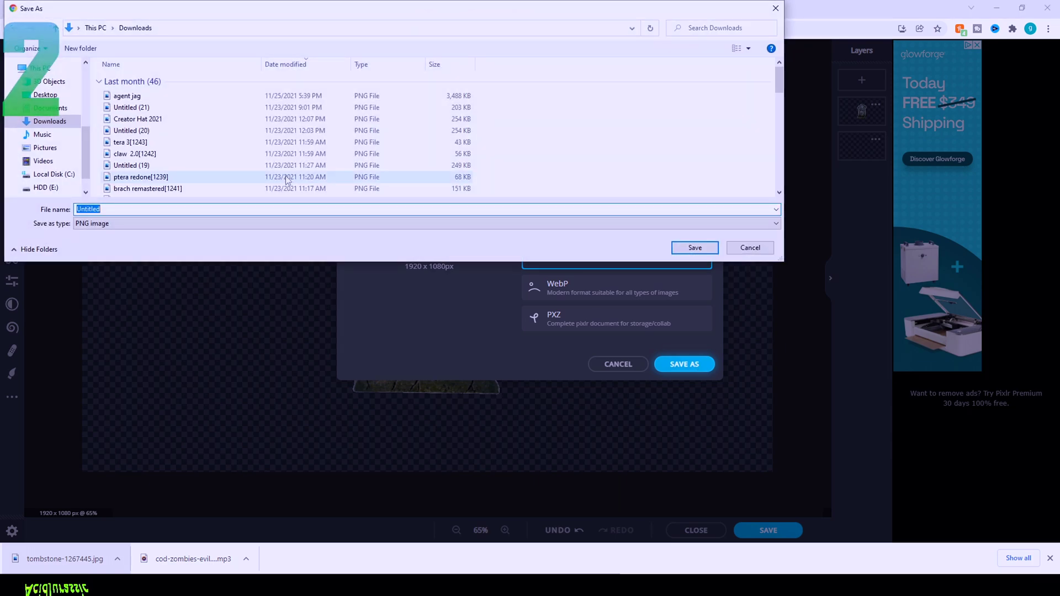
text(tombstone)
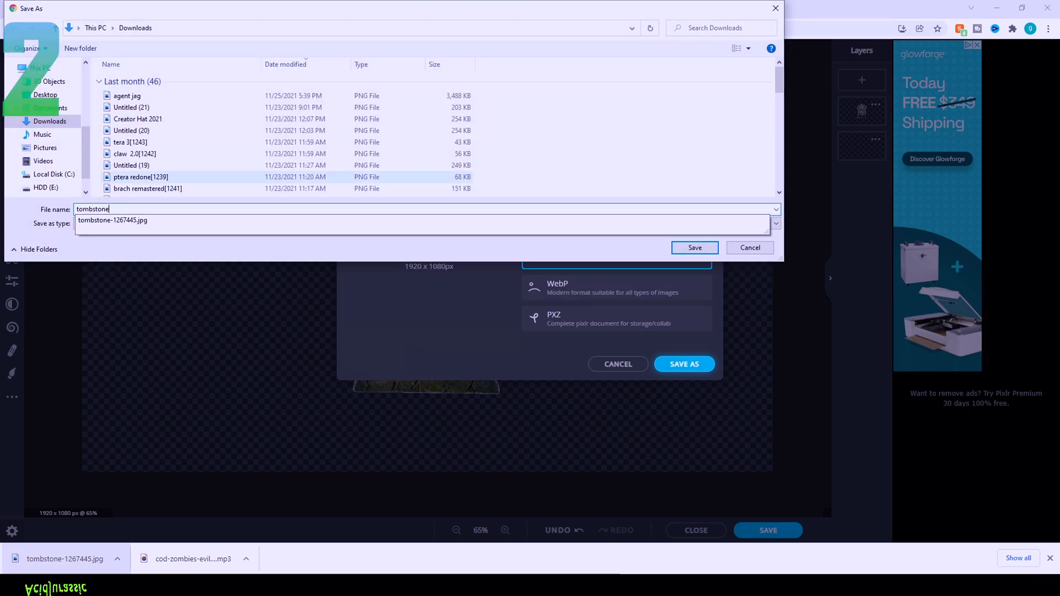
key(Return)
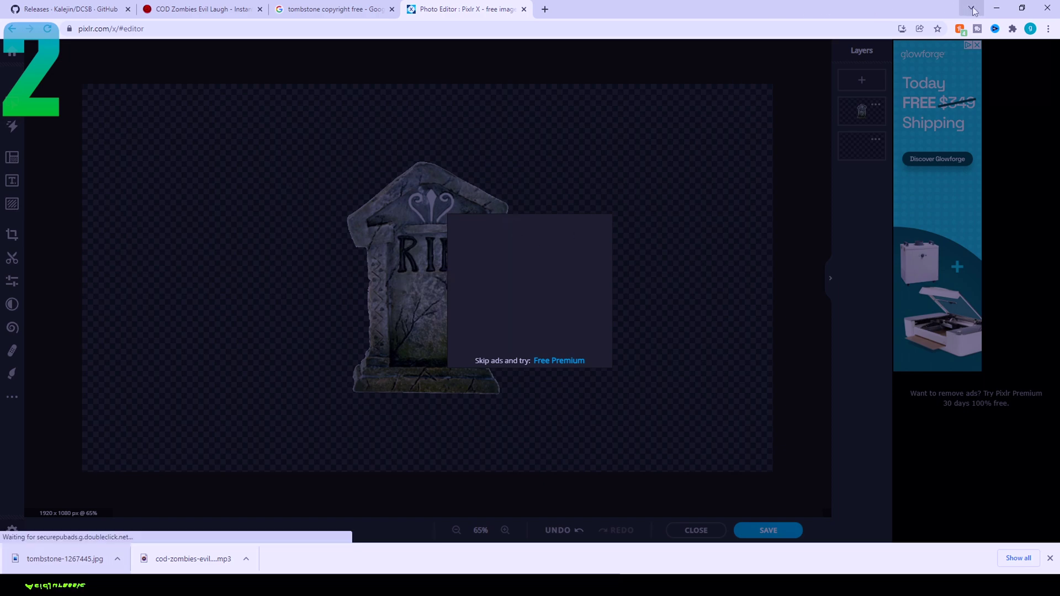
Step: Minimize Chrome and add a new Image source named 'tombstone' in OBS
click(1000, 8)
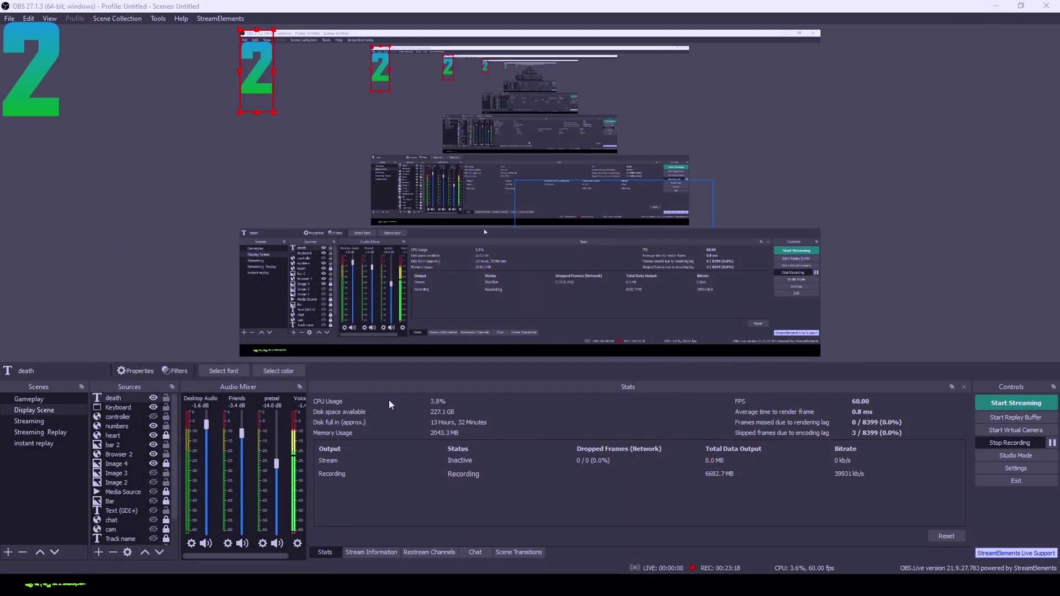
click(98, 553)
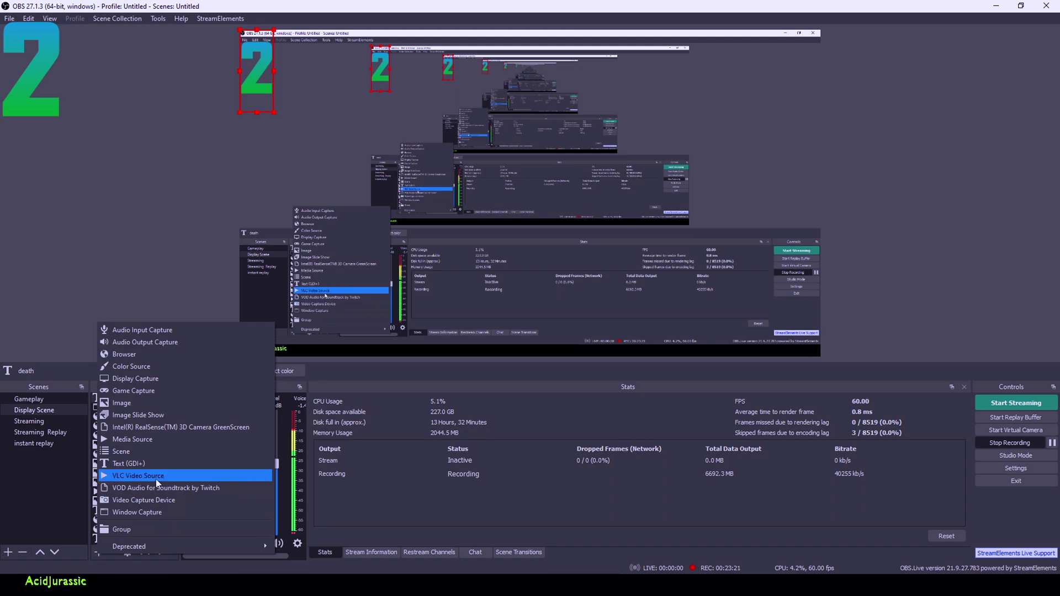
click(140, 403)
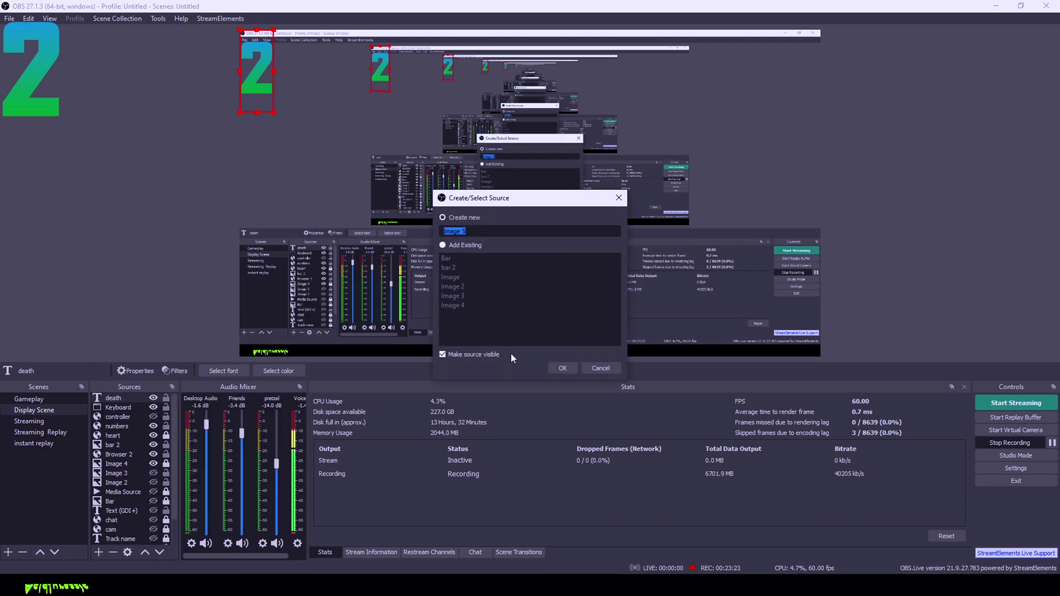
text(tombstone)
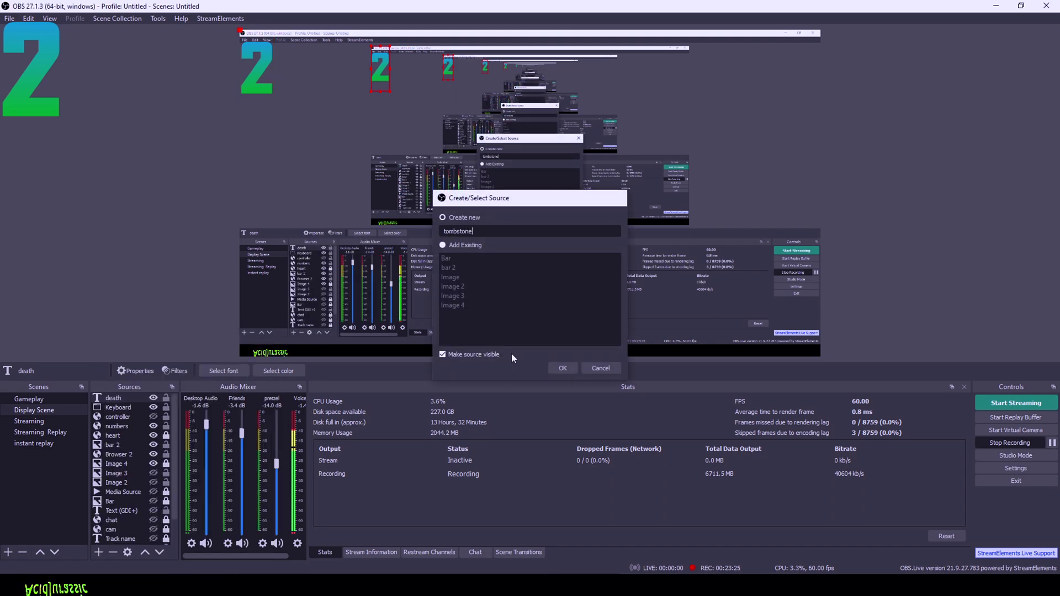
key(Return)
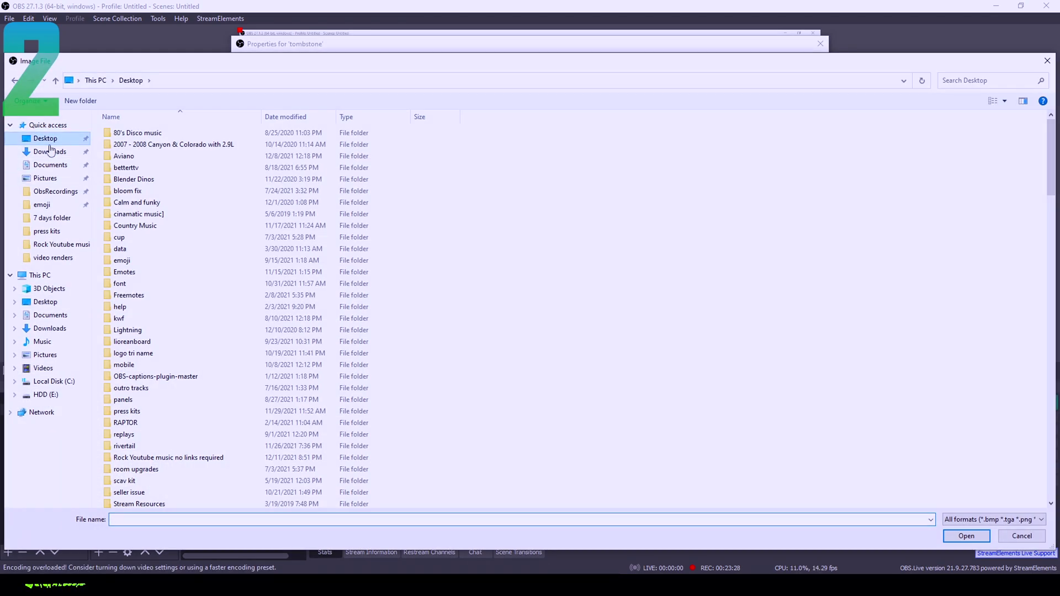
Step: Load Downloads\tombstone.png into the source with unload-when-not-showing enabled
click(54, 154)
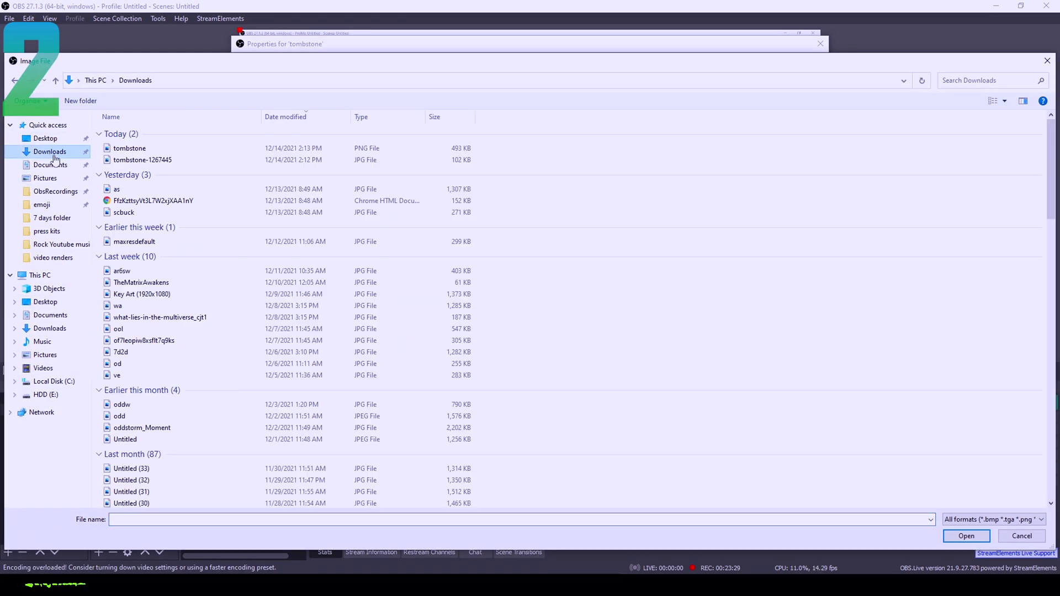
click(130, 148)
click(966, 536)
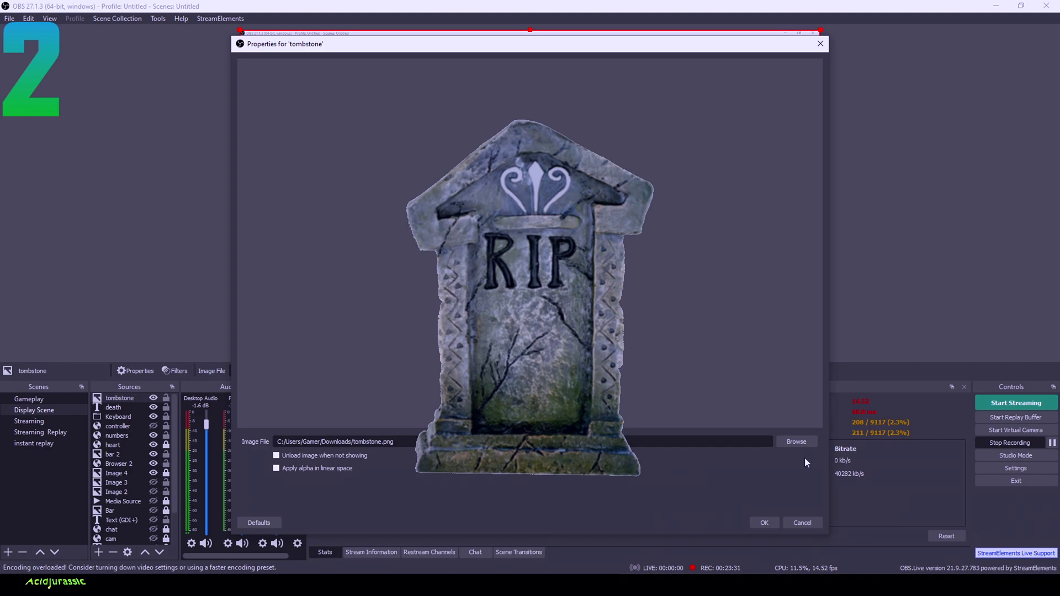
click(309, 455)
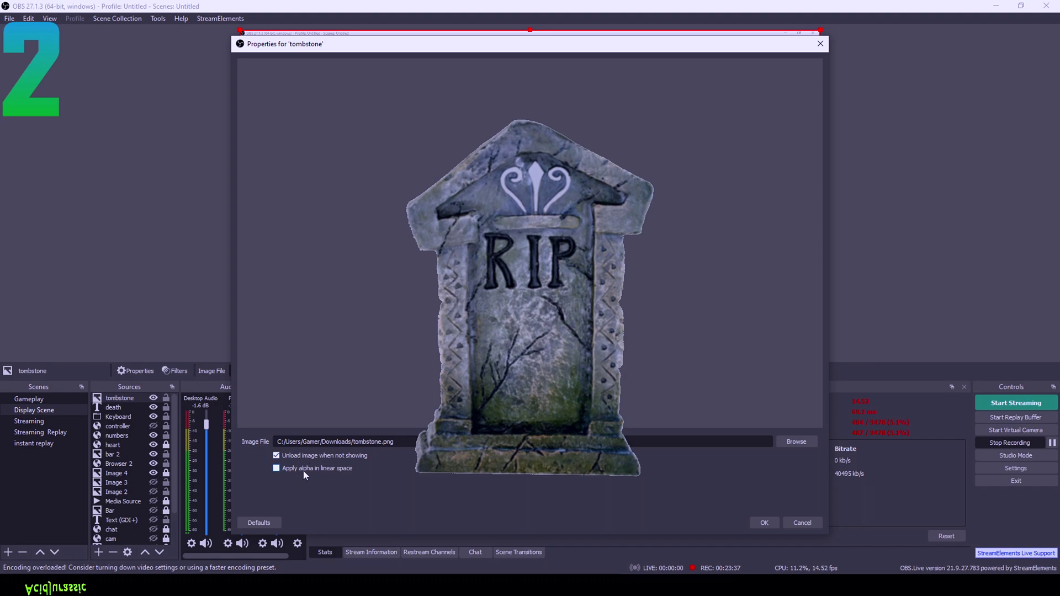
click(764, 521)
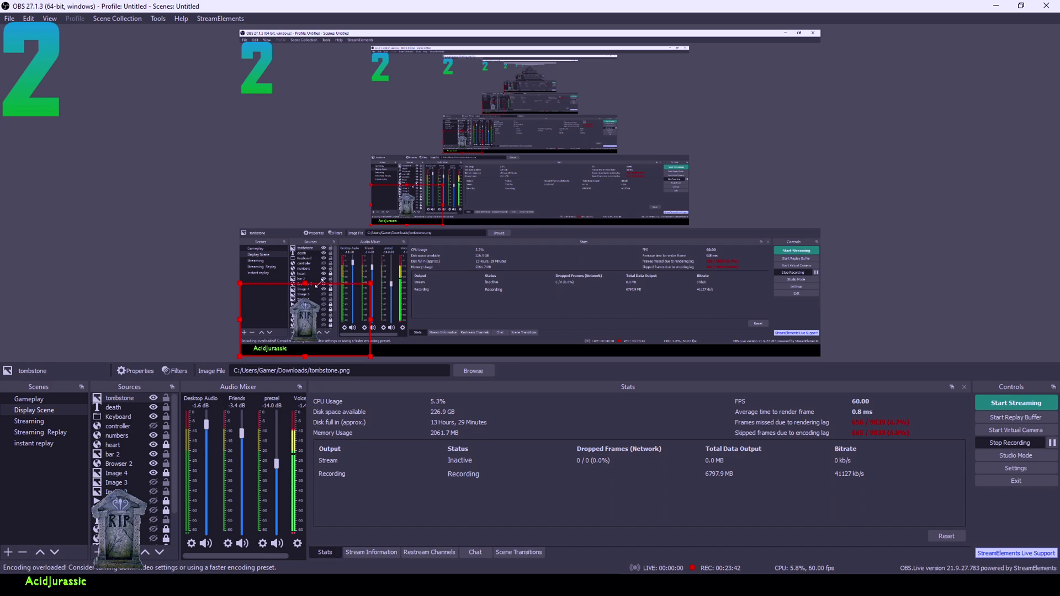
Step: Enlarge the tombstone, then shrink the death number onto its face, layered above the tombstone
drag(318, 282, 343, 61)
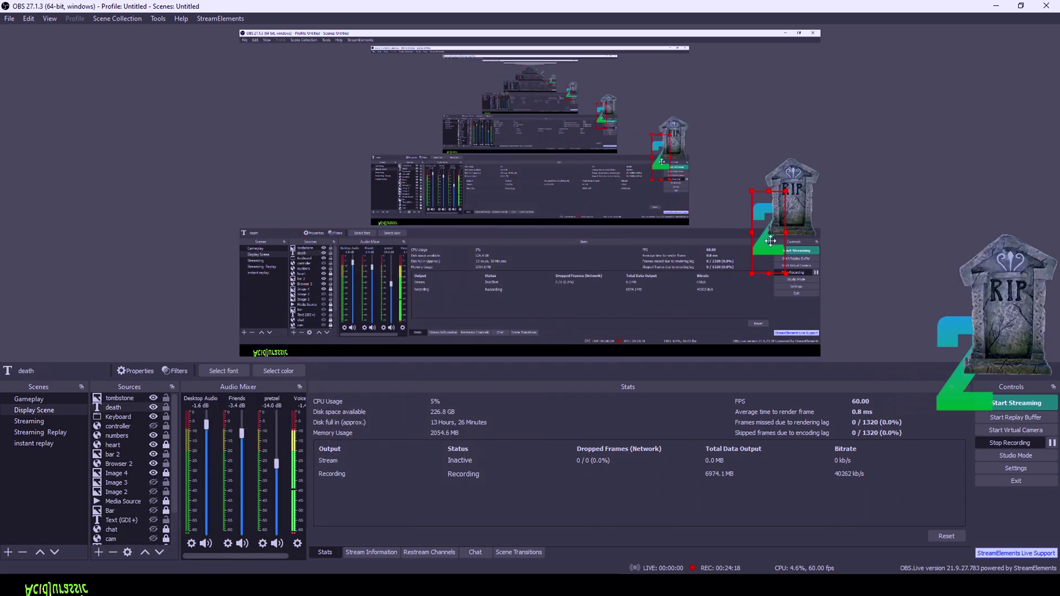
drag(771, 241, 739, 204)
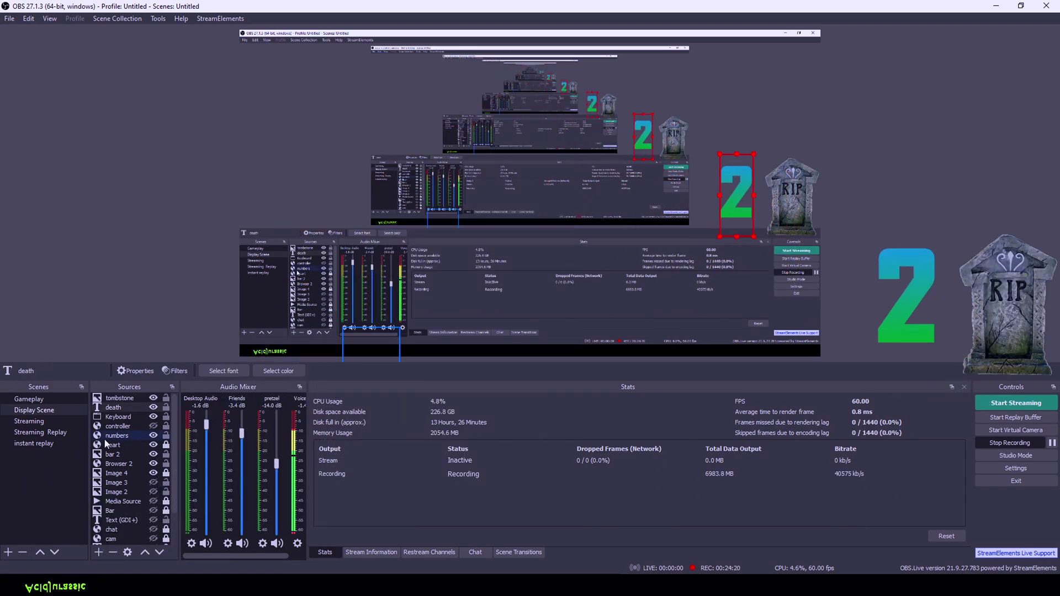
drag(113, 407, 126, 396)
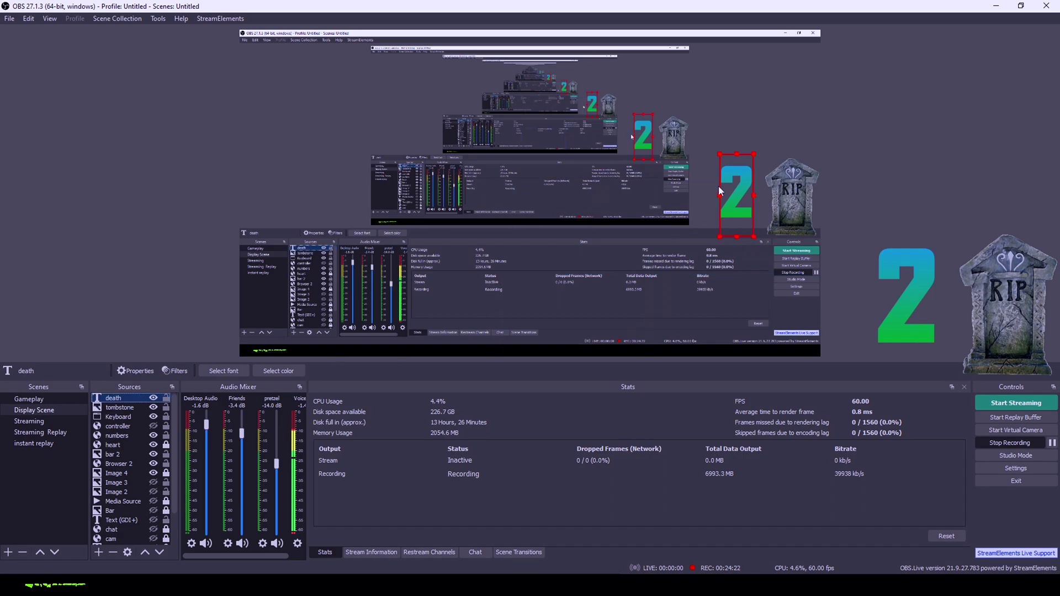
drag(754, 152, 792, 217)
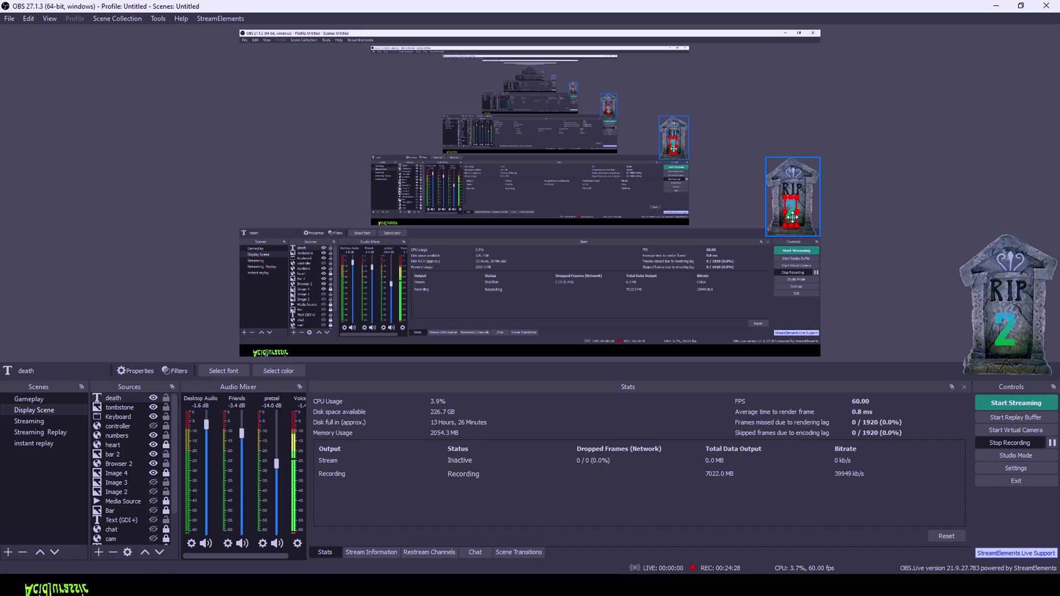
click(746, 201)
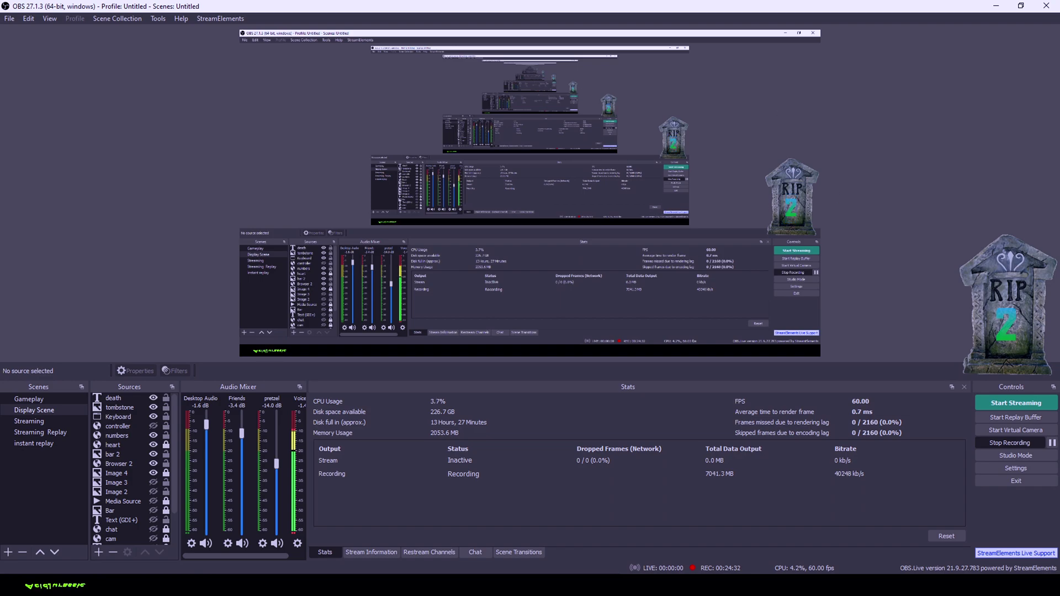
Step: Switch to DCSB, centre its window, and increment the Deather Counter with the keypad plus key
key(alt+Tab)
drag(795, 407, 409, 248)
key(KP_Add)
key(KP_Add)
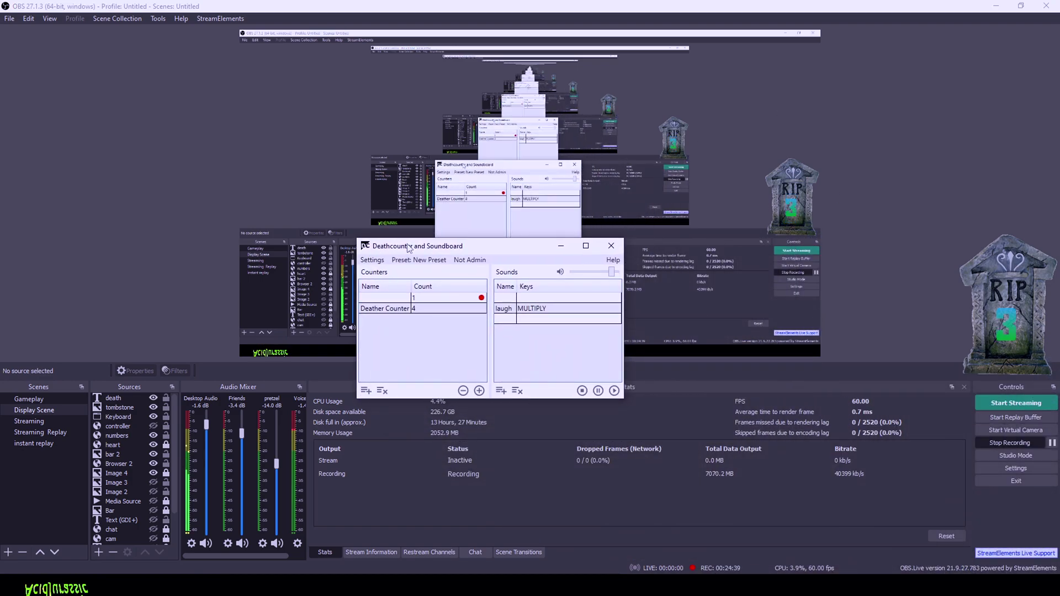